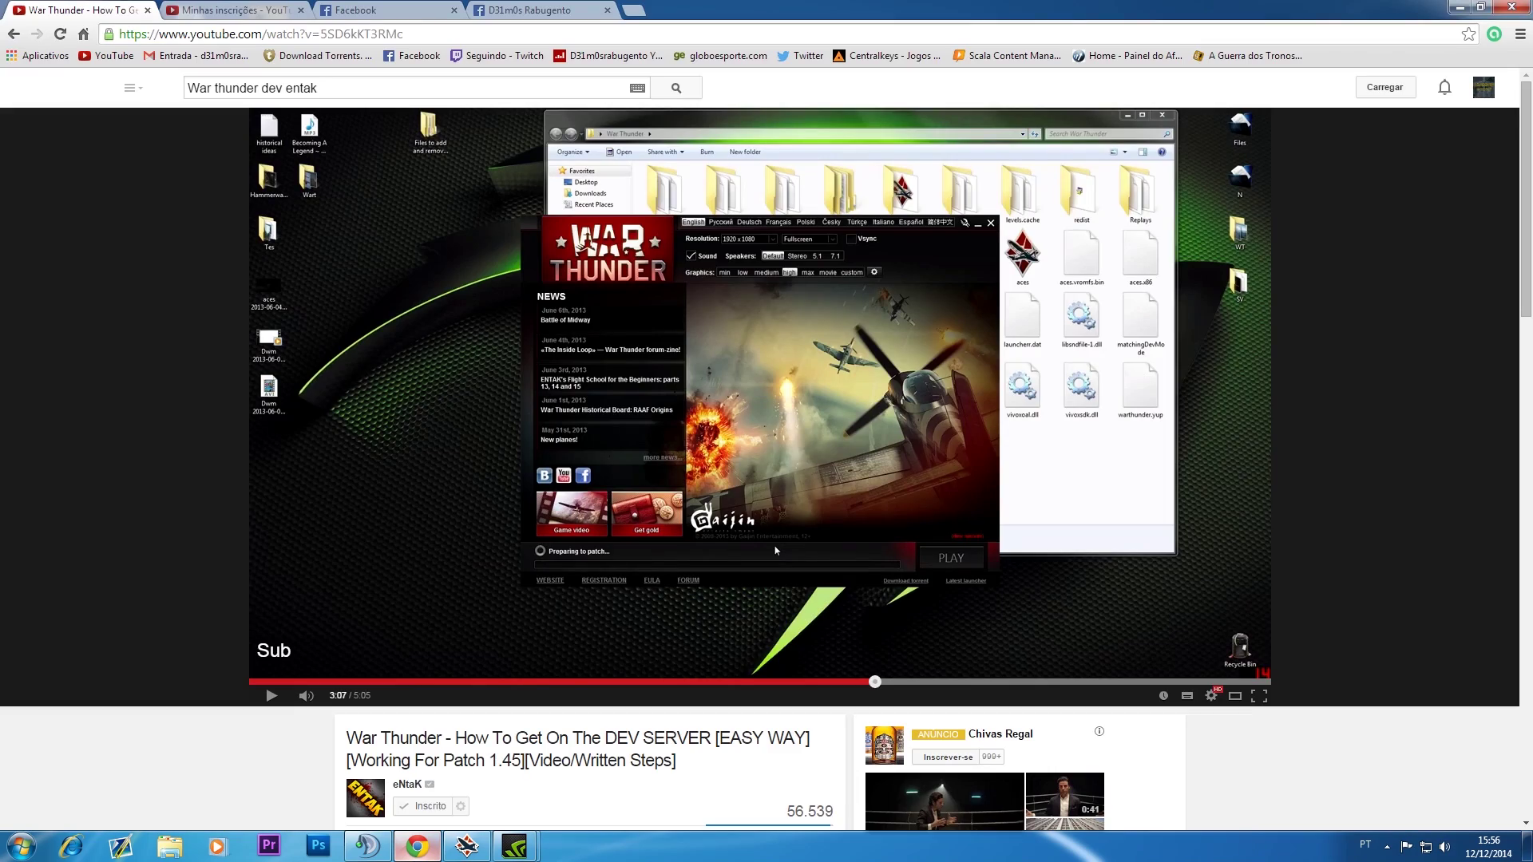
Step: Switch from the browser to Windows Explorer and open the Disco Local (C:) drive
{"action": "left_click", "coordinate": [431, 853]}
{"action": "left_click", "coordinate": [431, 852]}
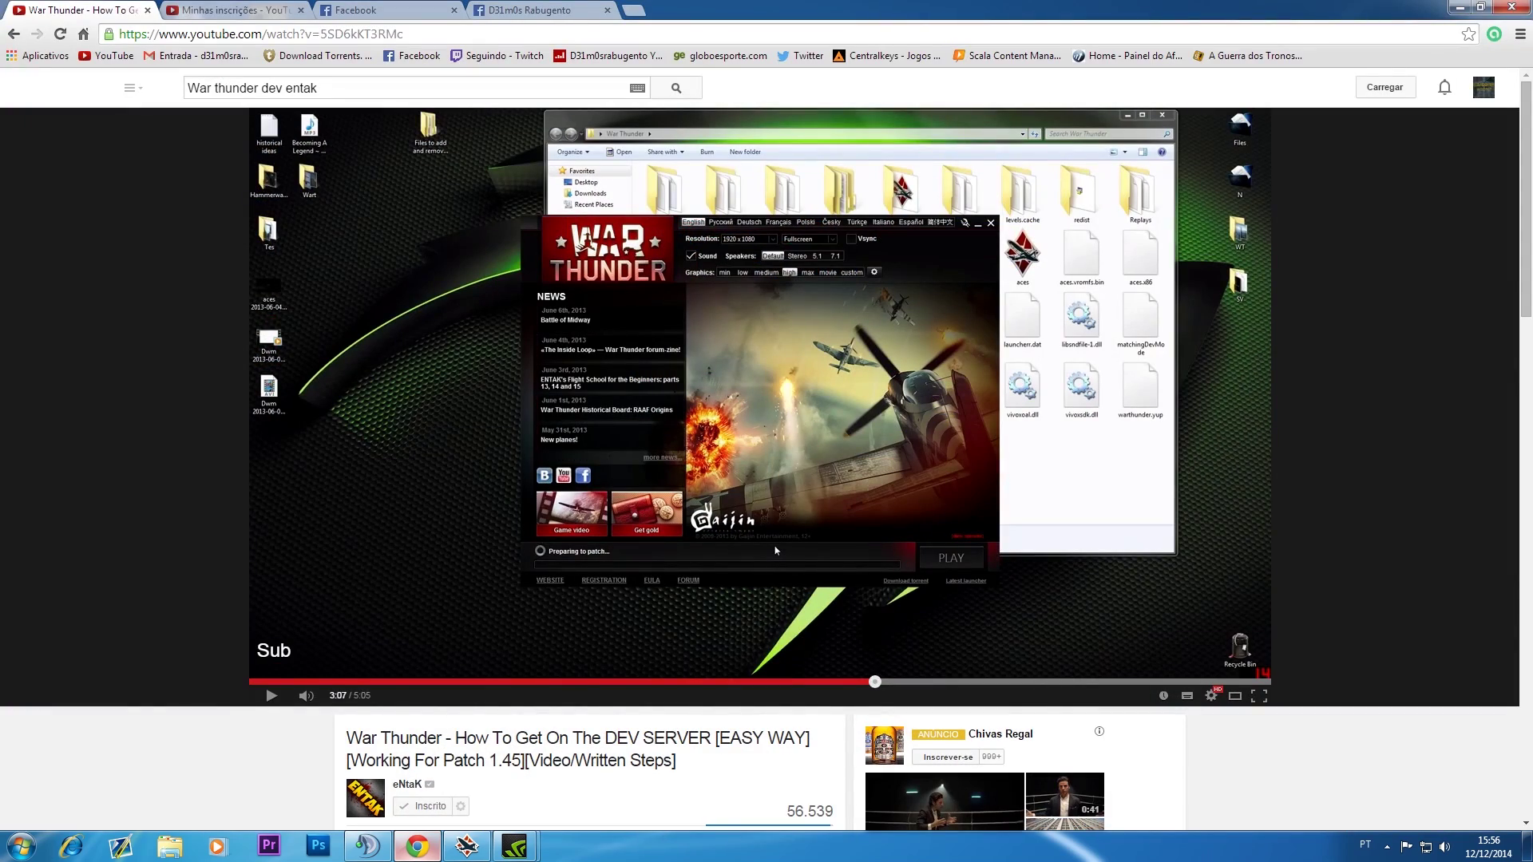
{"action": "left_click", "coordinate": [431, 852]}
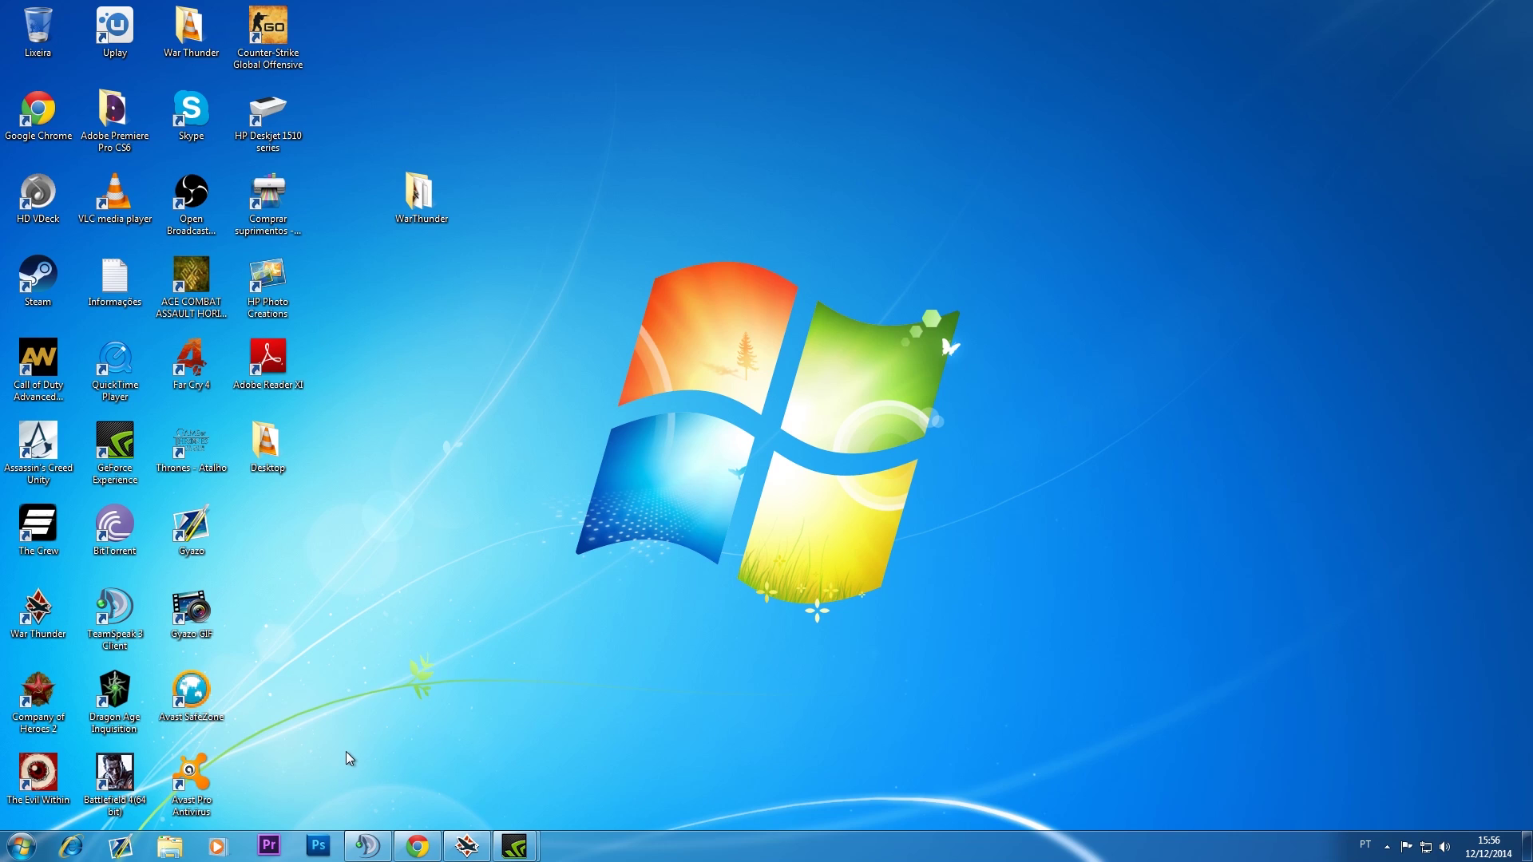
{"action": "left_click", "coordinate": [172, 848]}
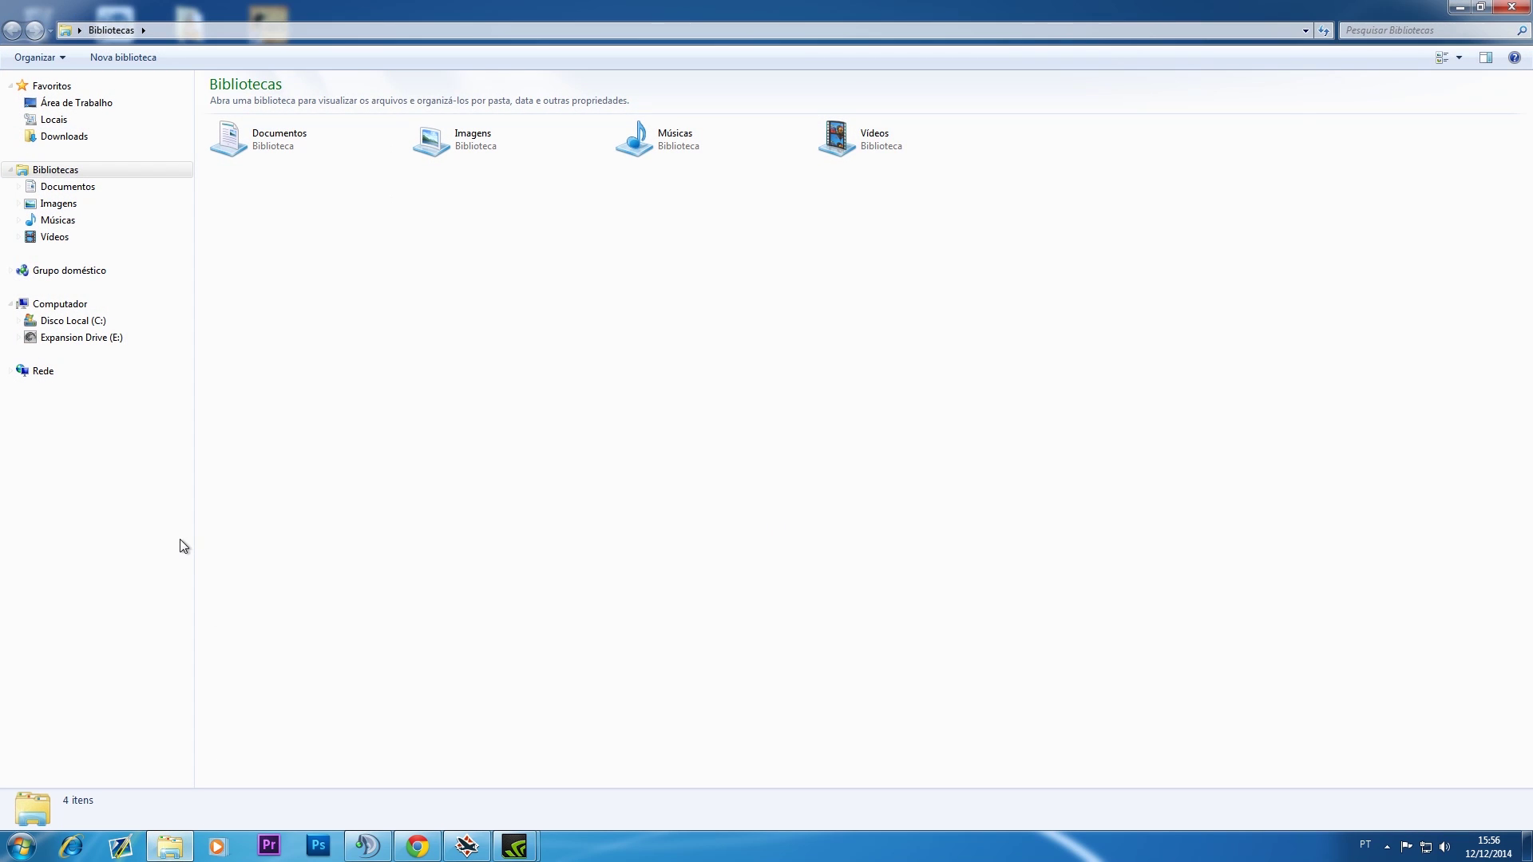
{"action": "left_click", "coordinate": [70, 321]}
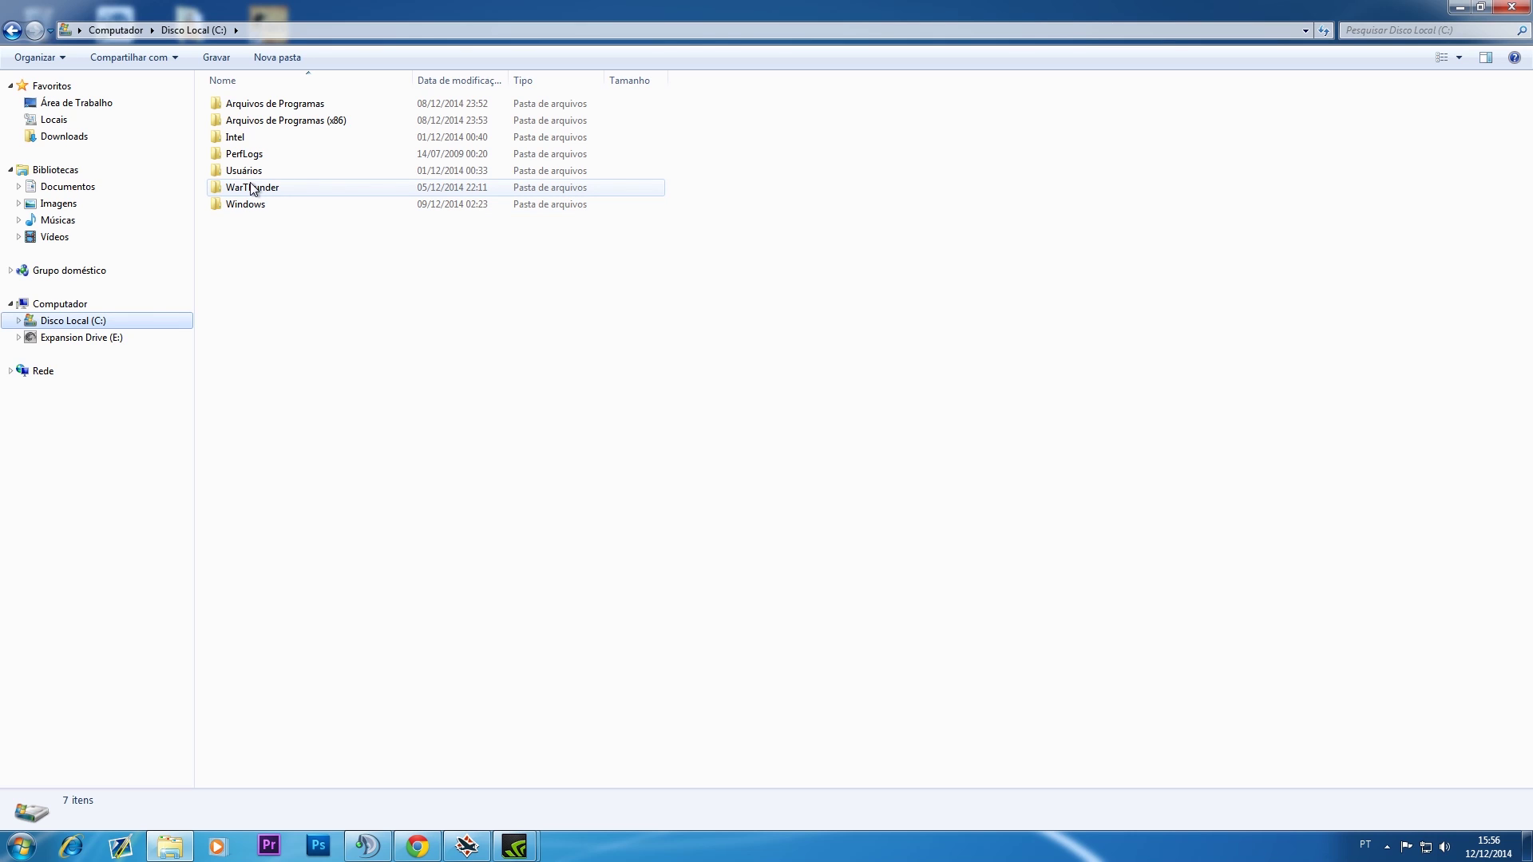
Step: Make a copy of the WarThunder folder in the same location on drive C:
{"action": "mouse_move", "coordinate": [252, 188]}
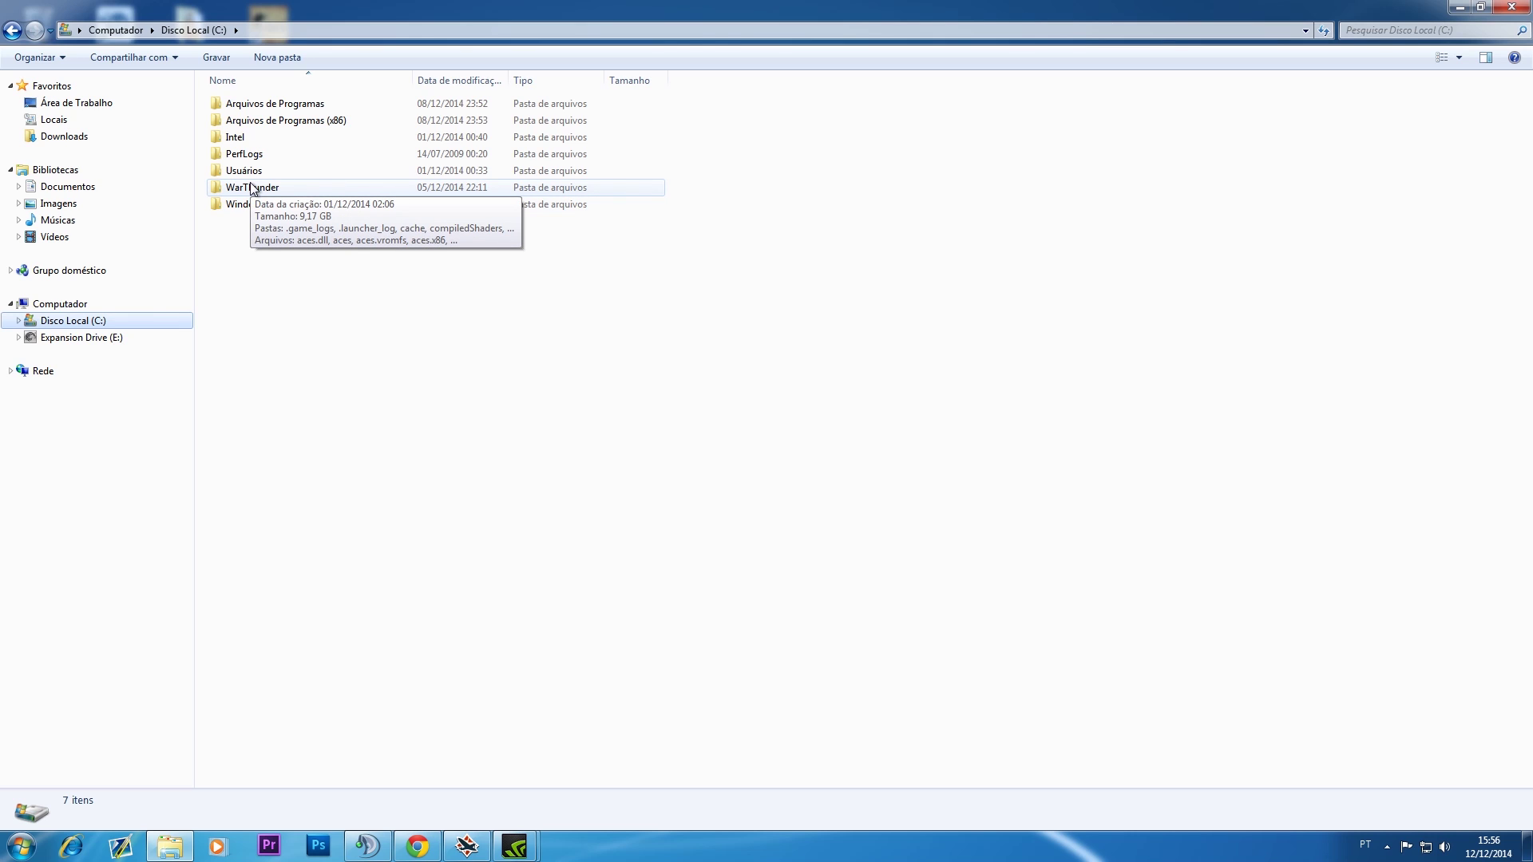
{"action": "right_click", "coordinate": [250, 185]}
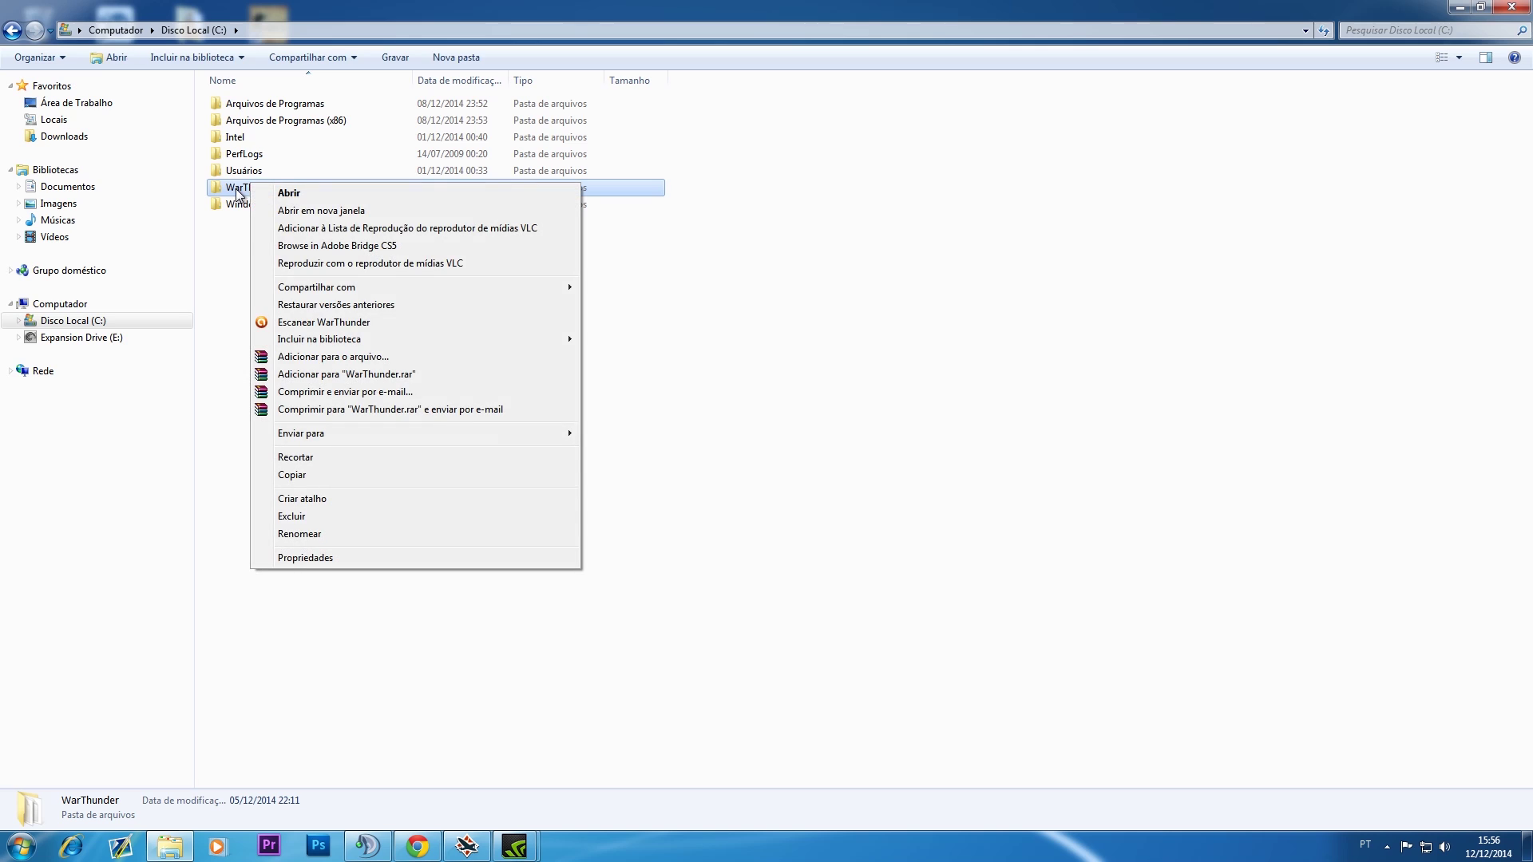
{"action": "left_click", "coordinate": [115, 319]}
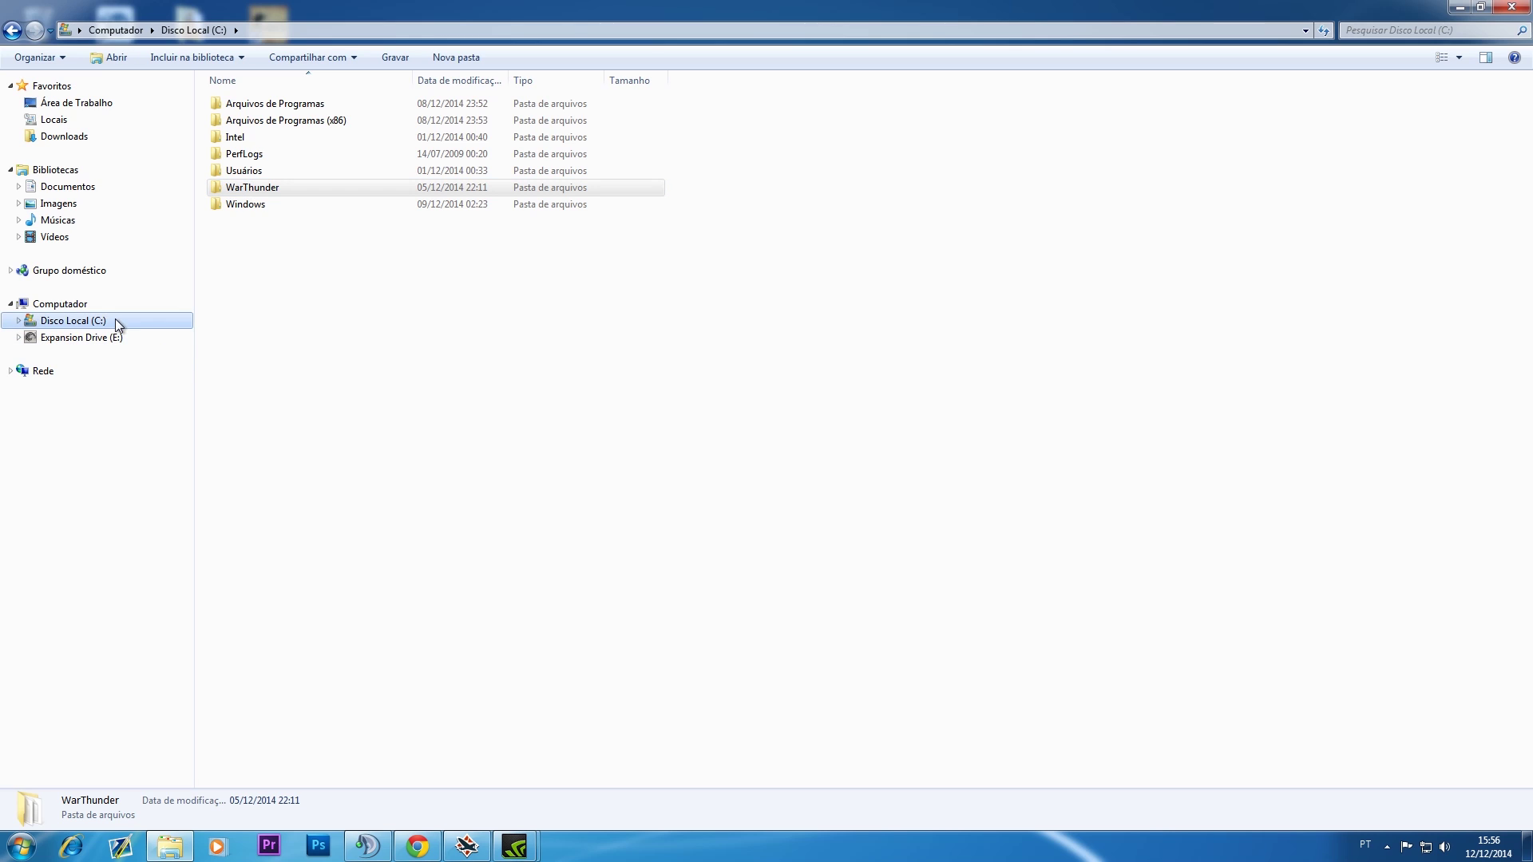
{"action": "right_click", "coordinate": [271, 185]}
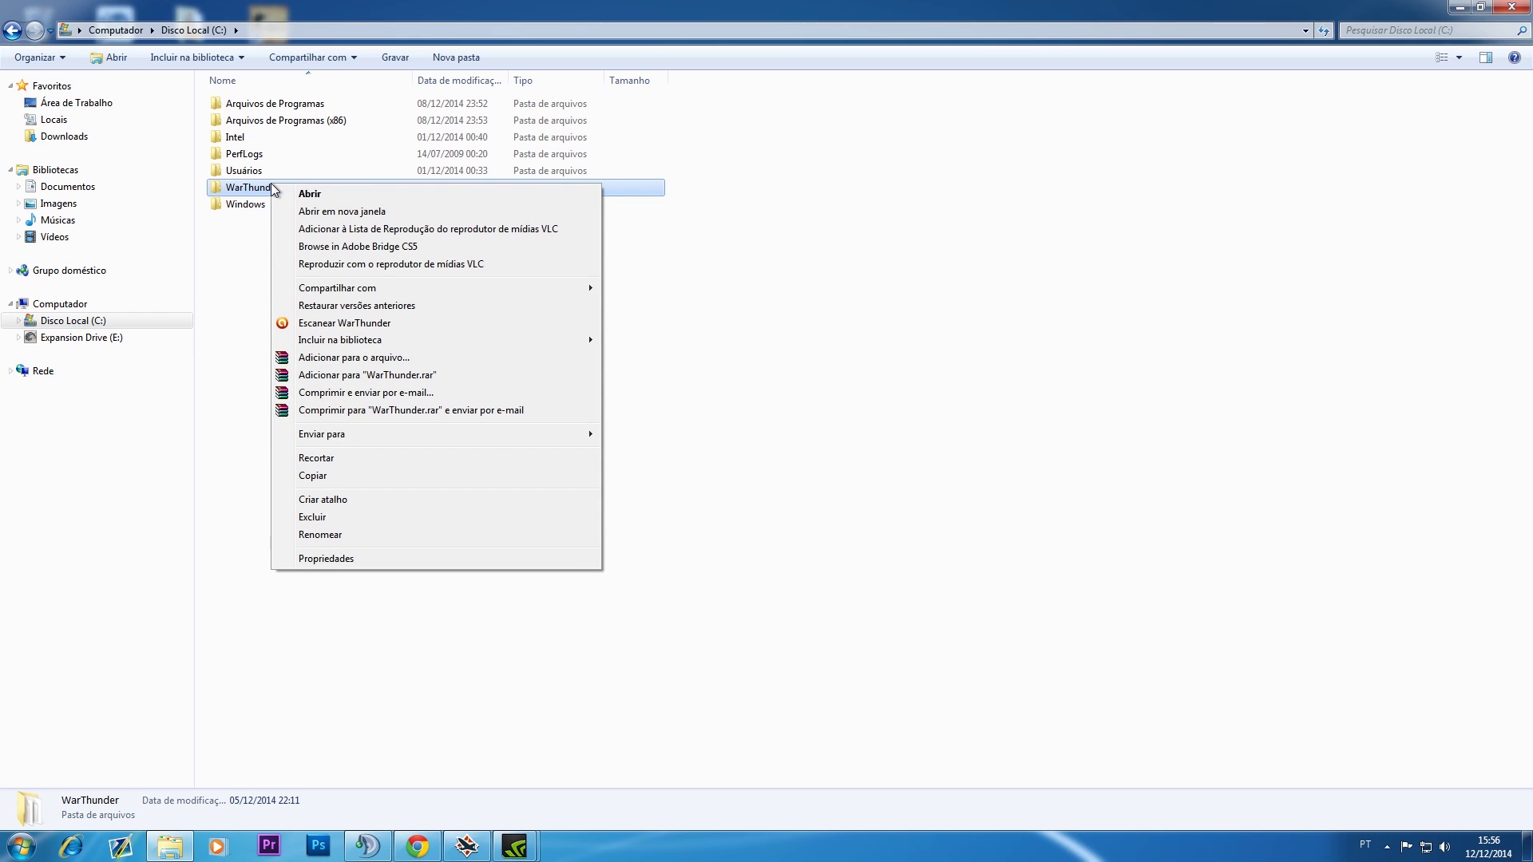
{"action": "left_click", "coordinate": [375, 476]}
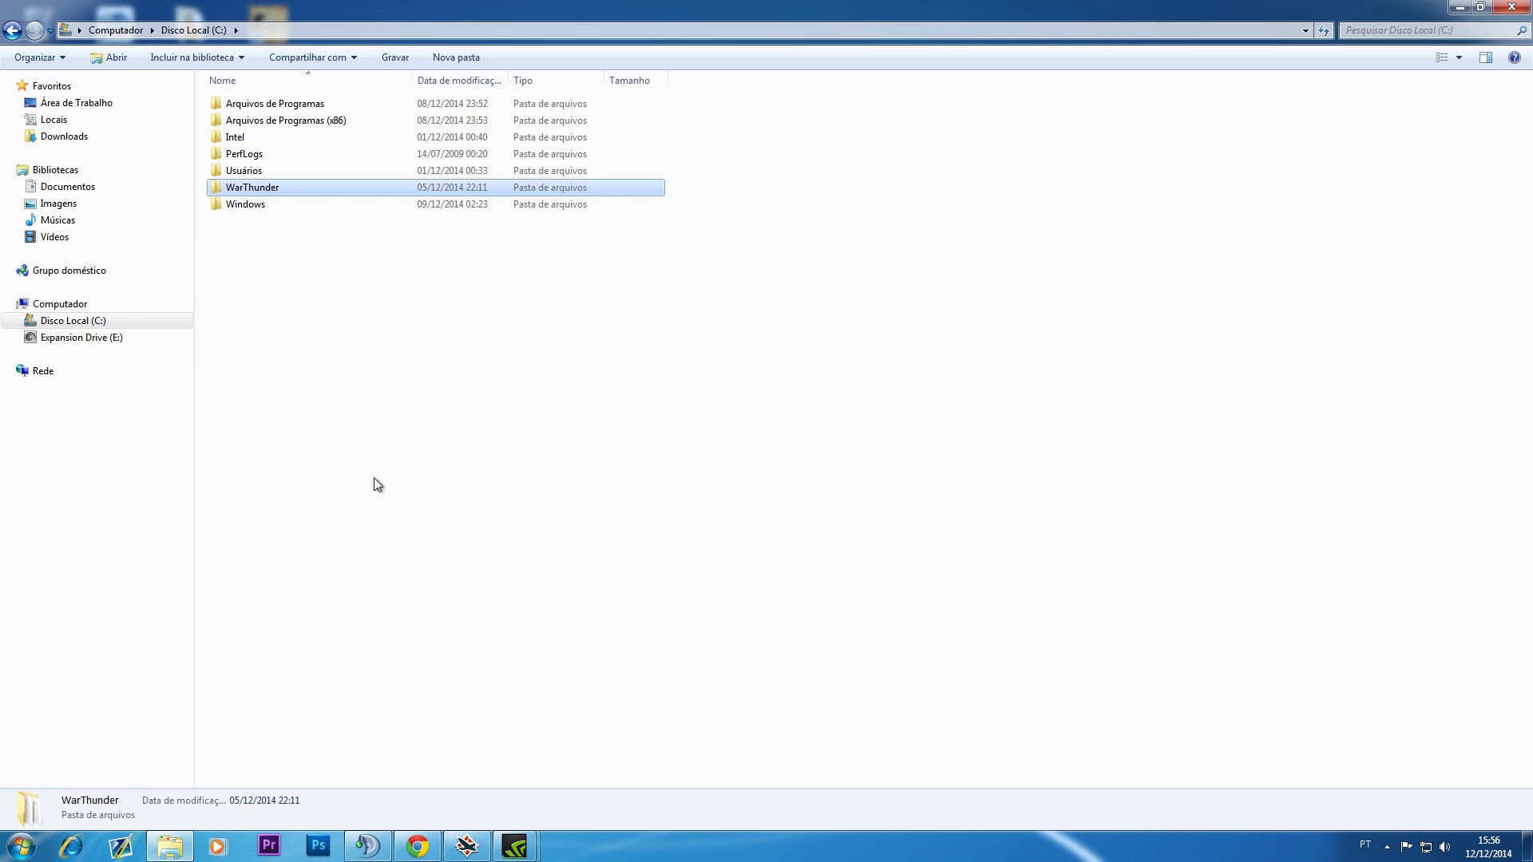
{"action": "right_click", "coordinate": [346, 351]}
{"action": "left_click", "coordinate": [394, 436]}
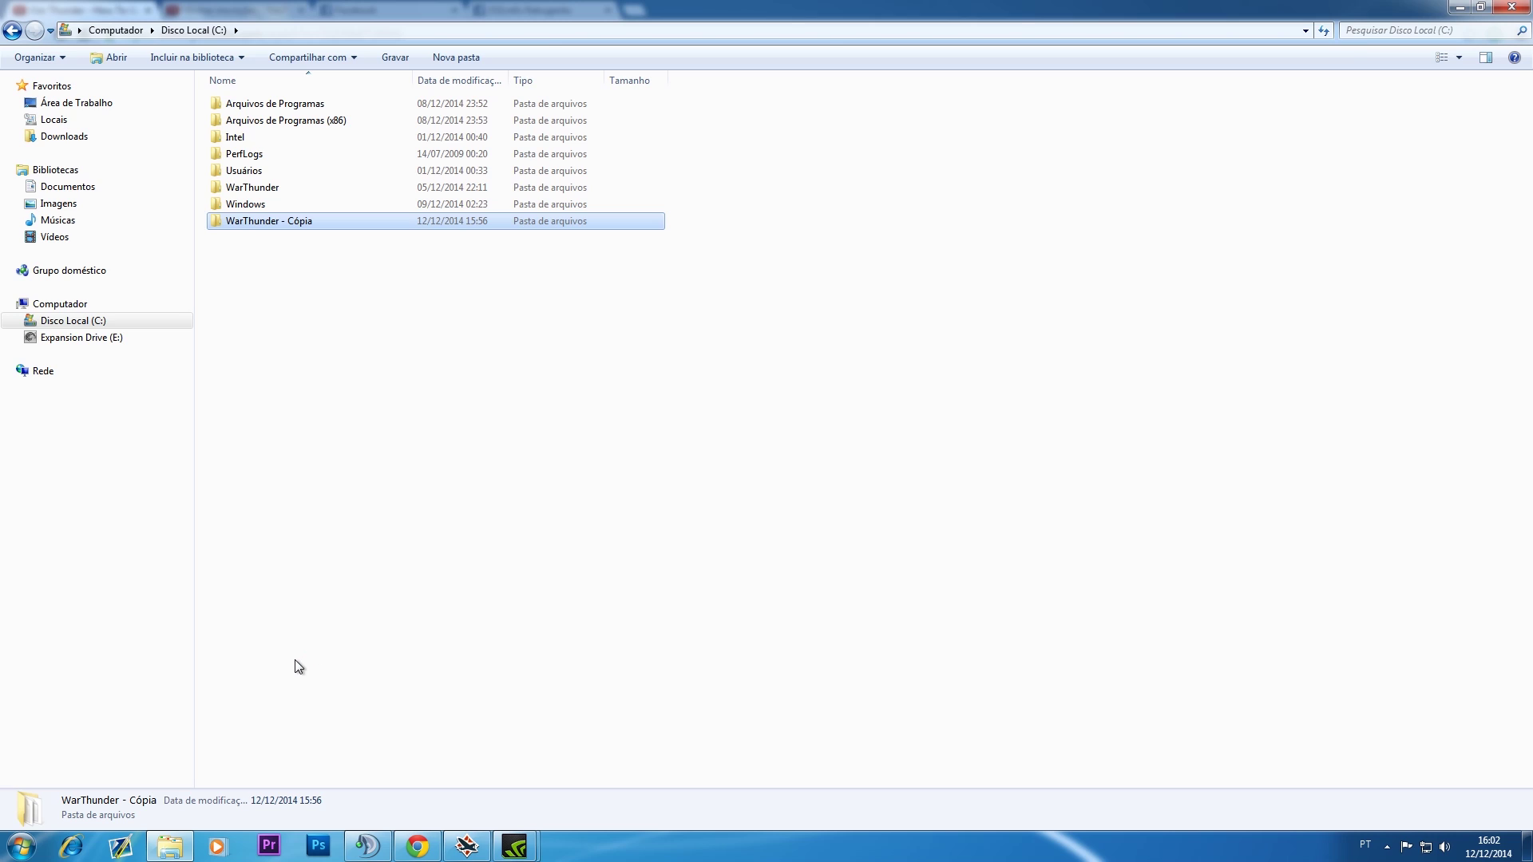
Step: Open the copied WarThunder folder and duplicate the warthunder.yup file inside it
{"action": "double_click", "coordinate": [306, 225]}
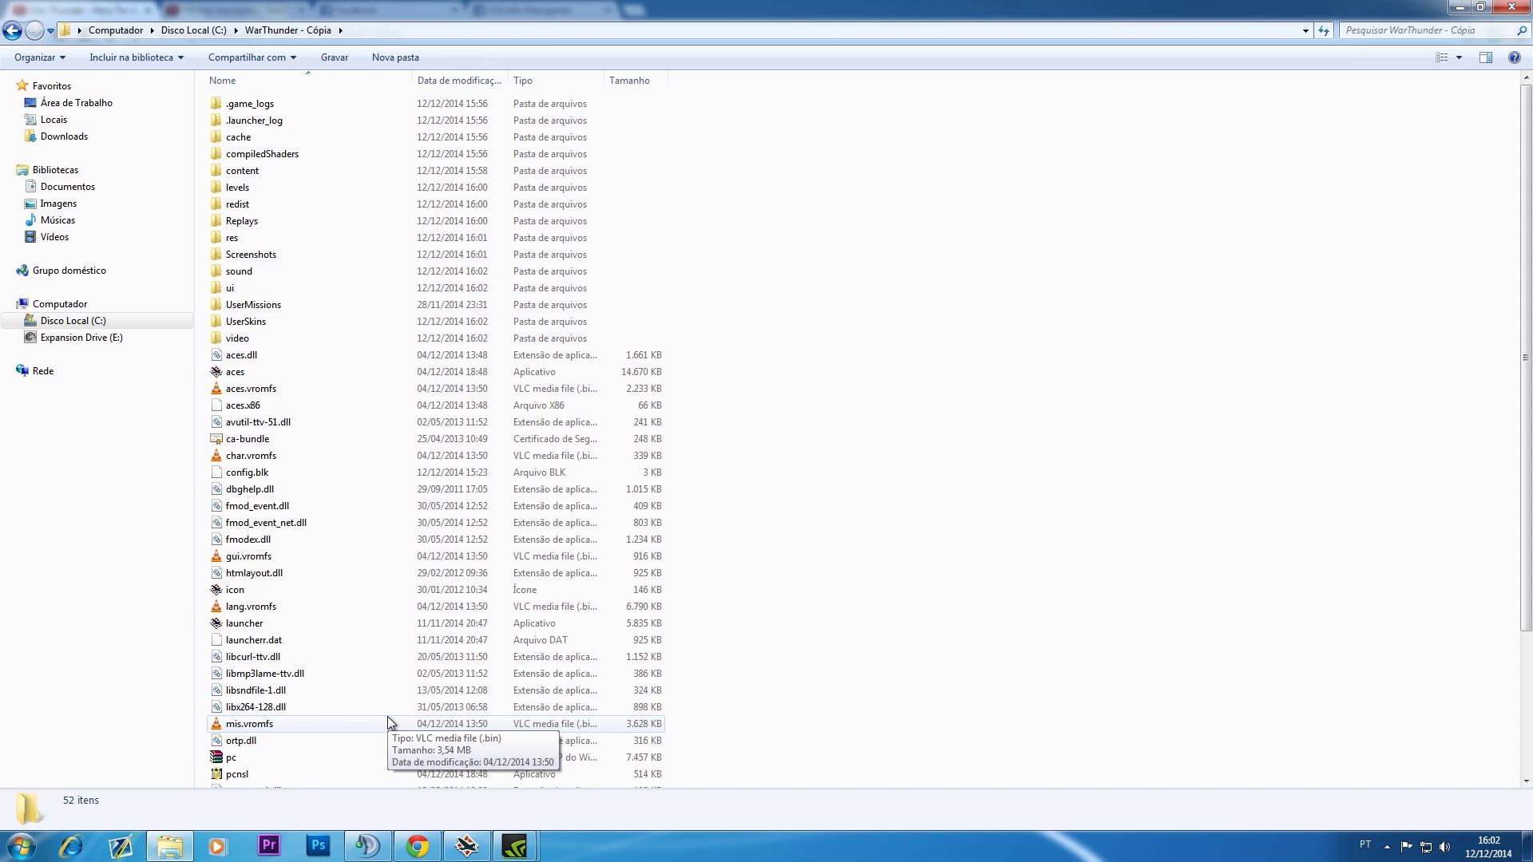
{"action": "scroll", "coordinate": [387, 716], "scroll_direction": "down", "scroll_amount": 4}
{"action": "left_click", "coordinate": [284, 749]}
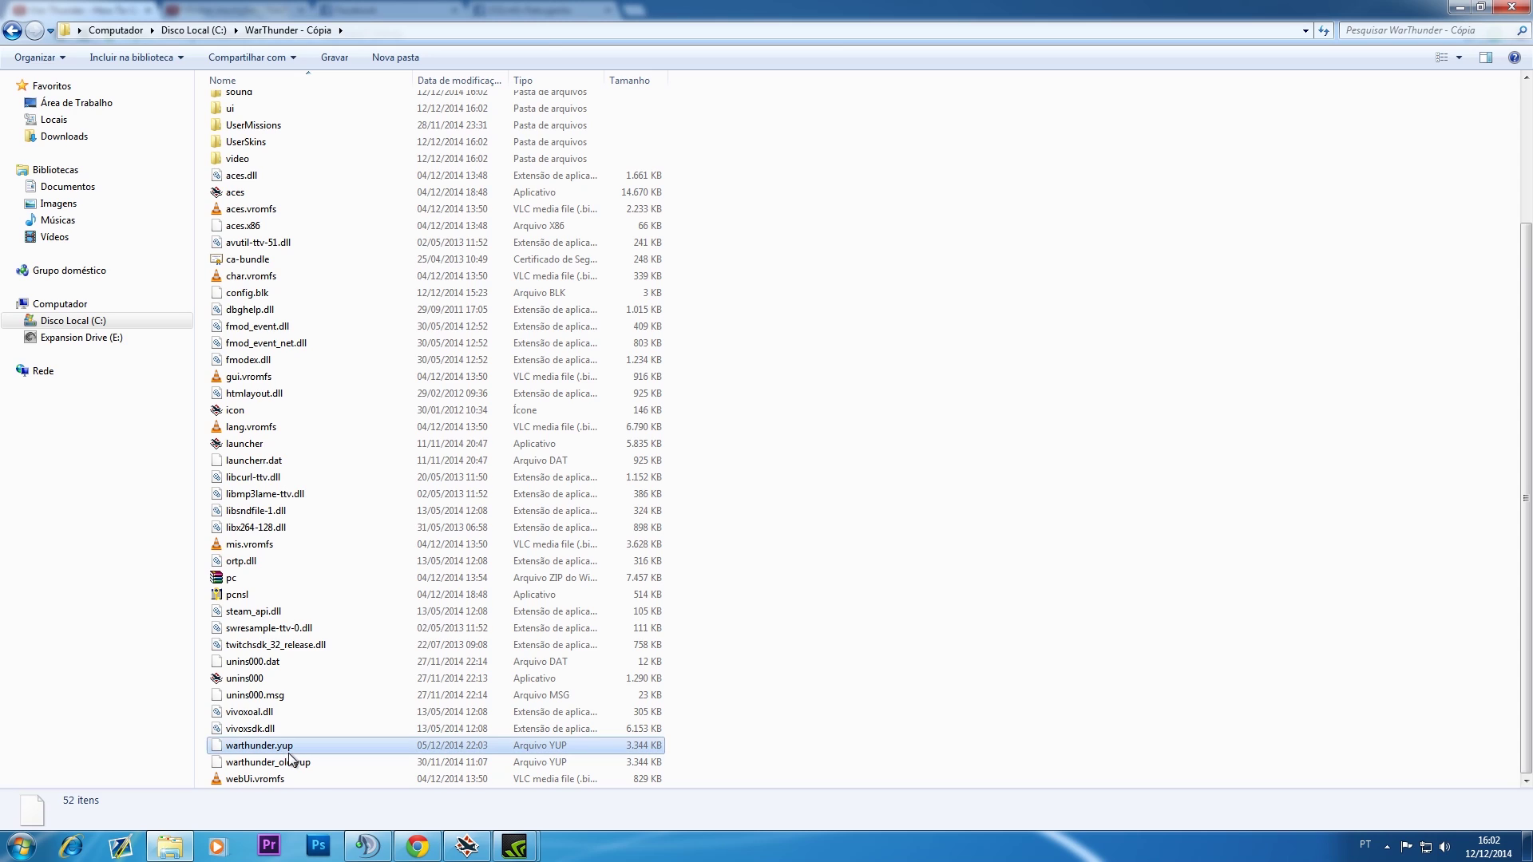
{"action": "right_click", "coordinate": [283, 750]}
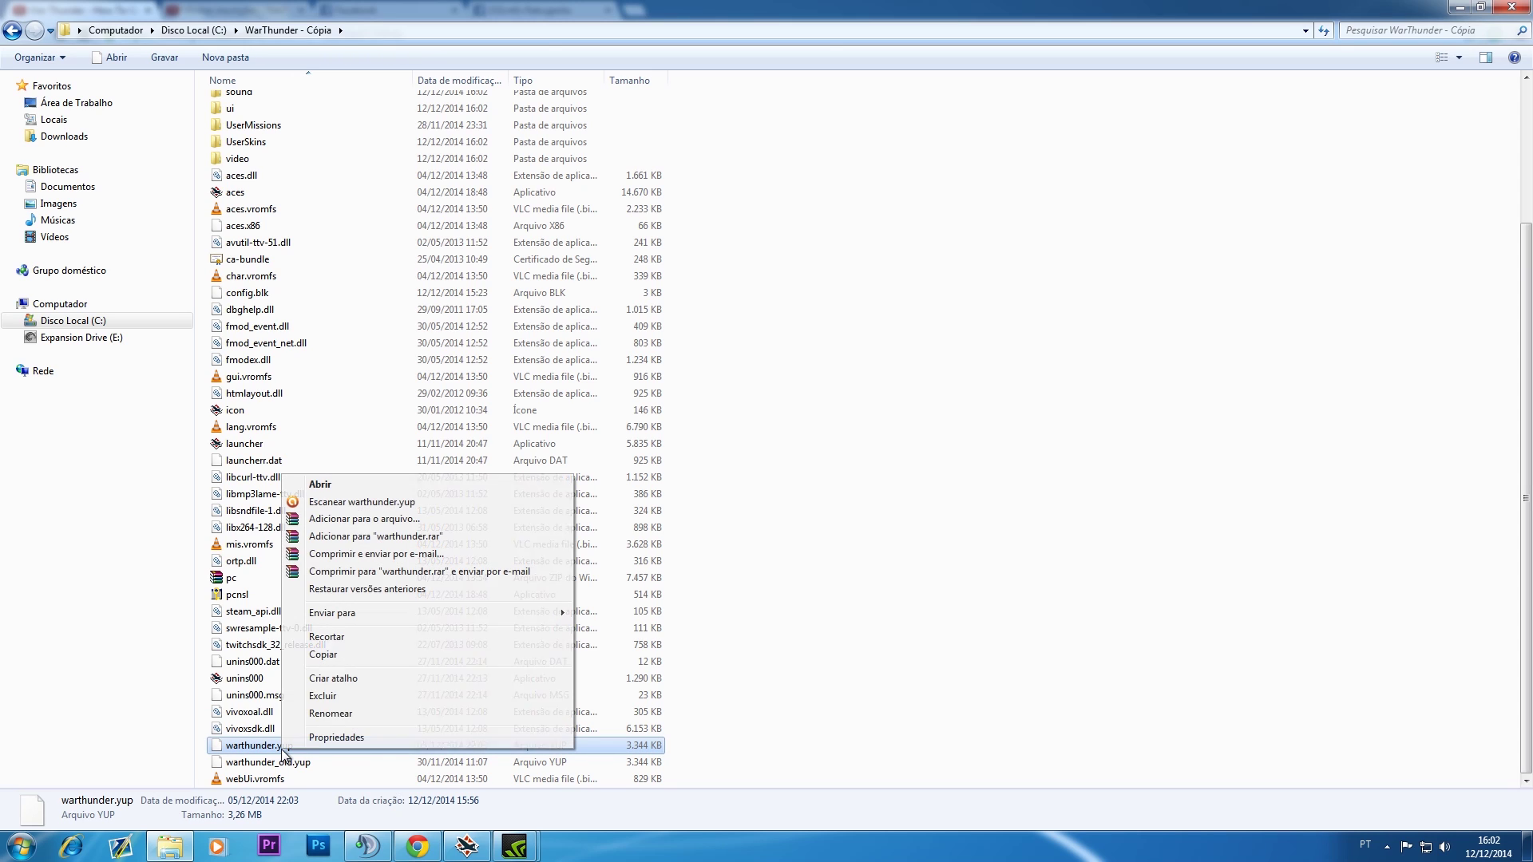
{"action": "left_click", "coordinate": [323, 655]}
{"action": "right_click", "coordinate": [716, 582]}
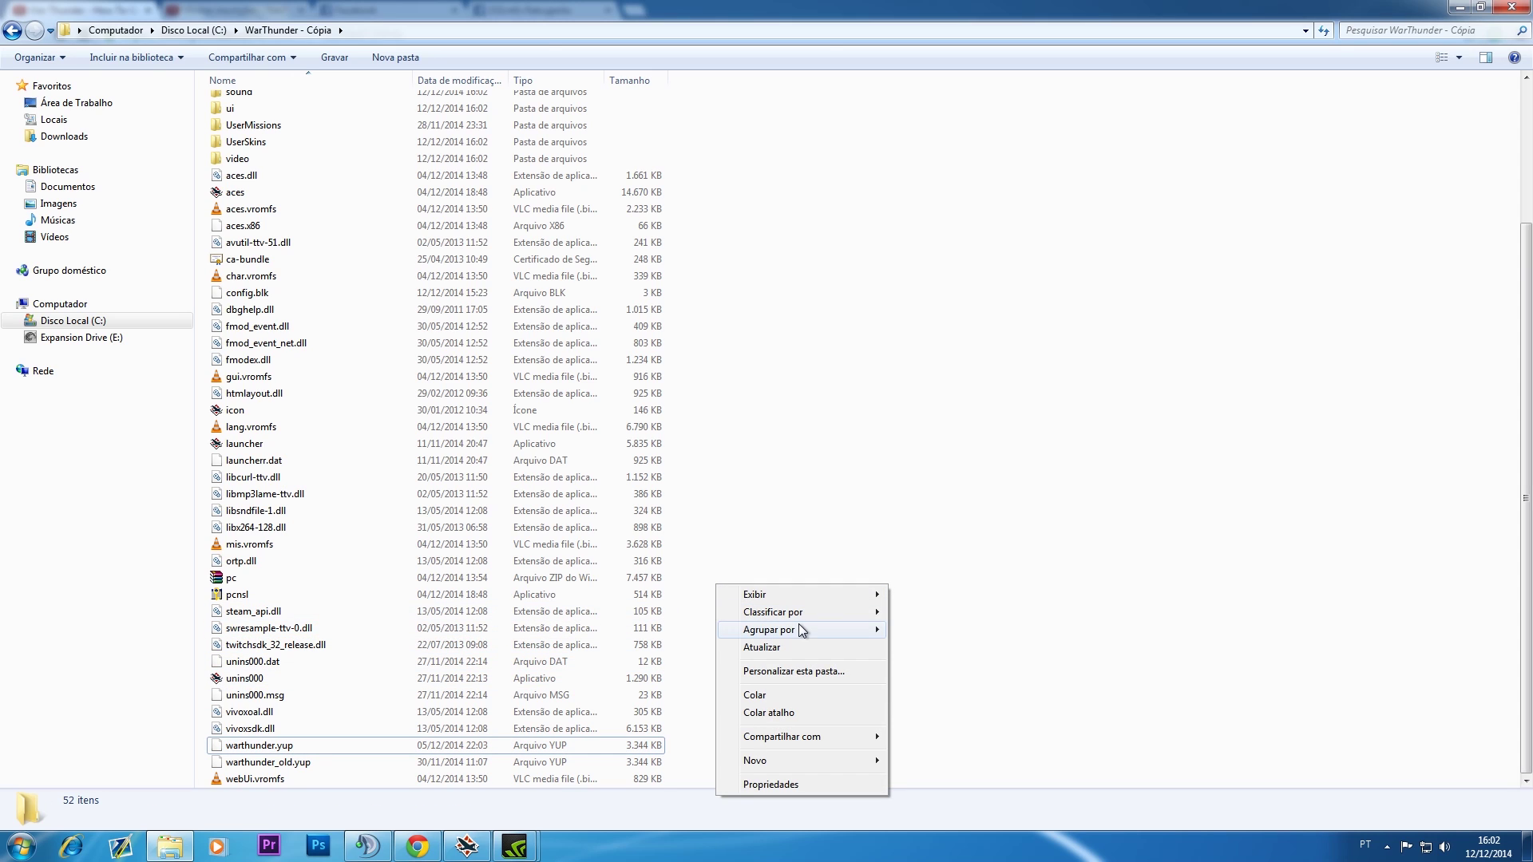
{"action": "left_click", "coordinate": [771, 699]}
Step: Rename the duplicated .yup file as matchingdevmode with no extension, accepting the extension change
{"action": "right_click", "coordinate": [328, 733]}
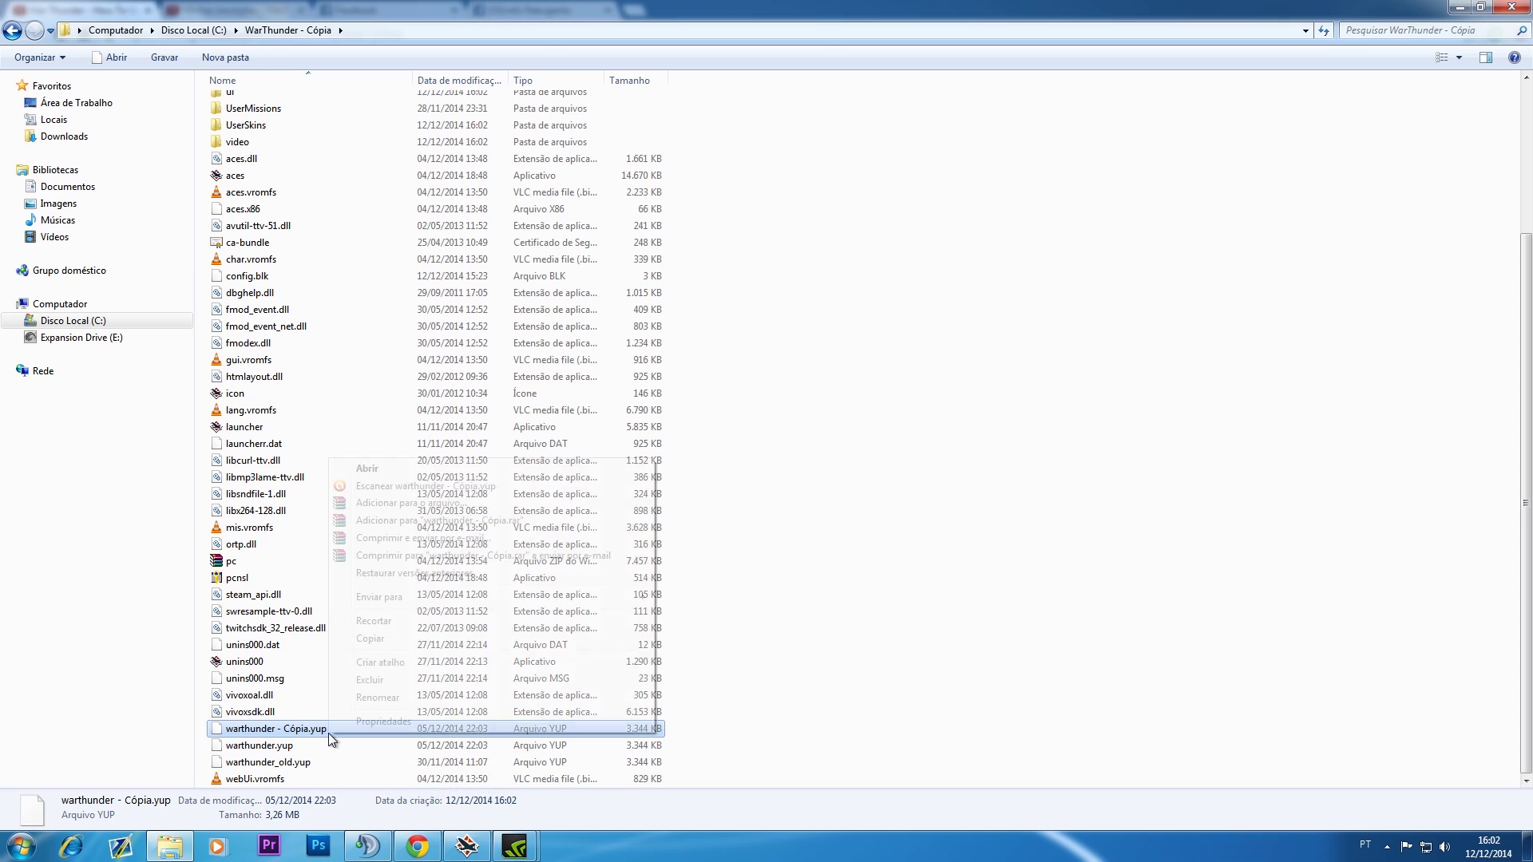
{"action": "left_click", "coordinate": [389, 699]}
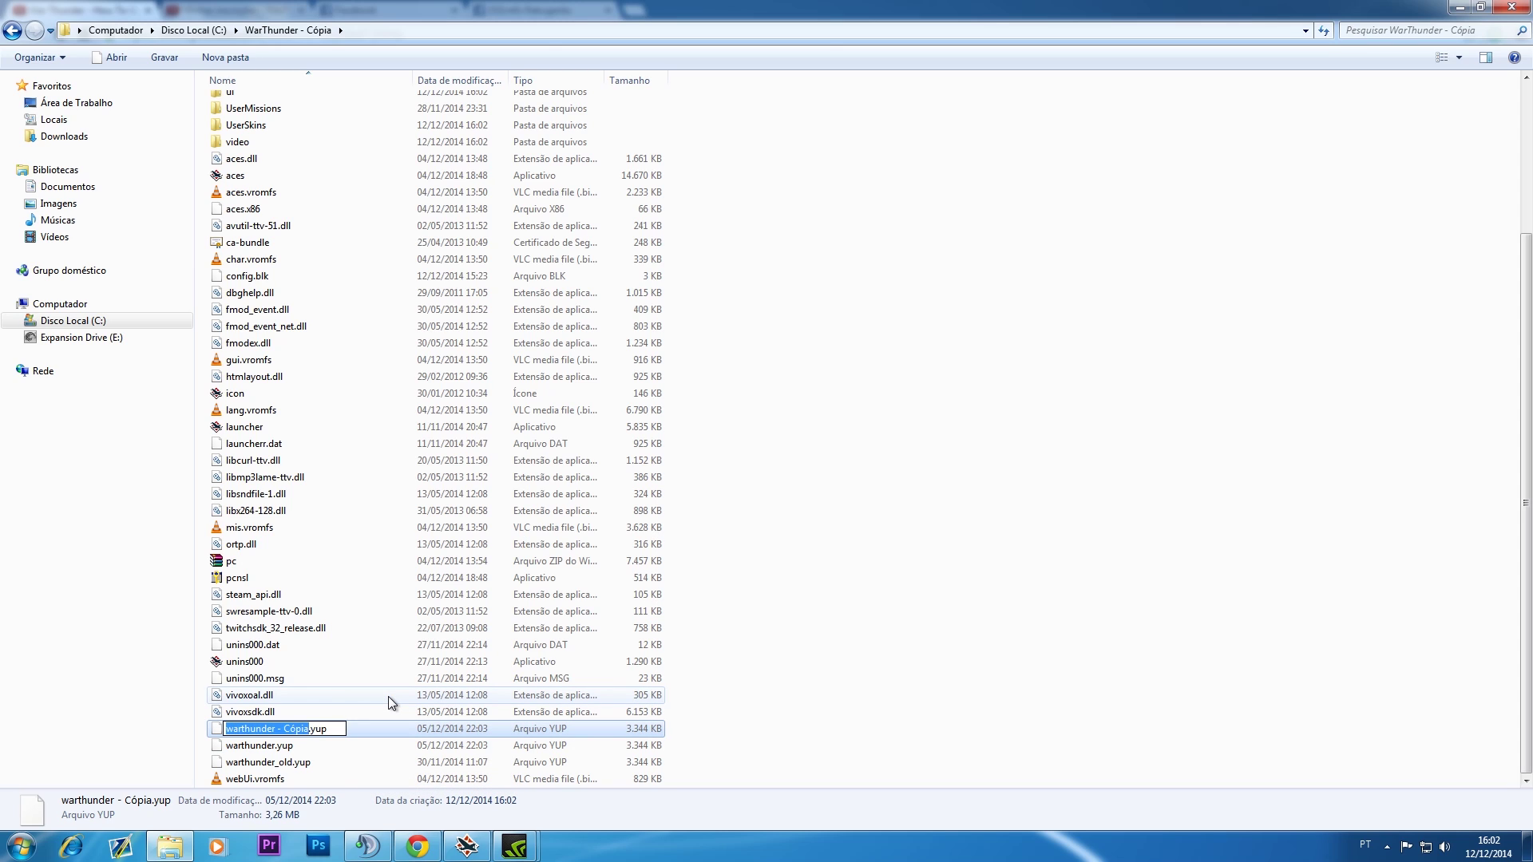
{"action": "key", "text": "ctrl+a"}
{"action": "key", "text": "BackSpace"}
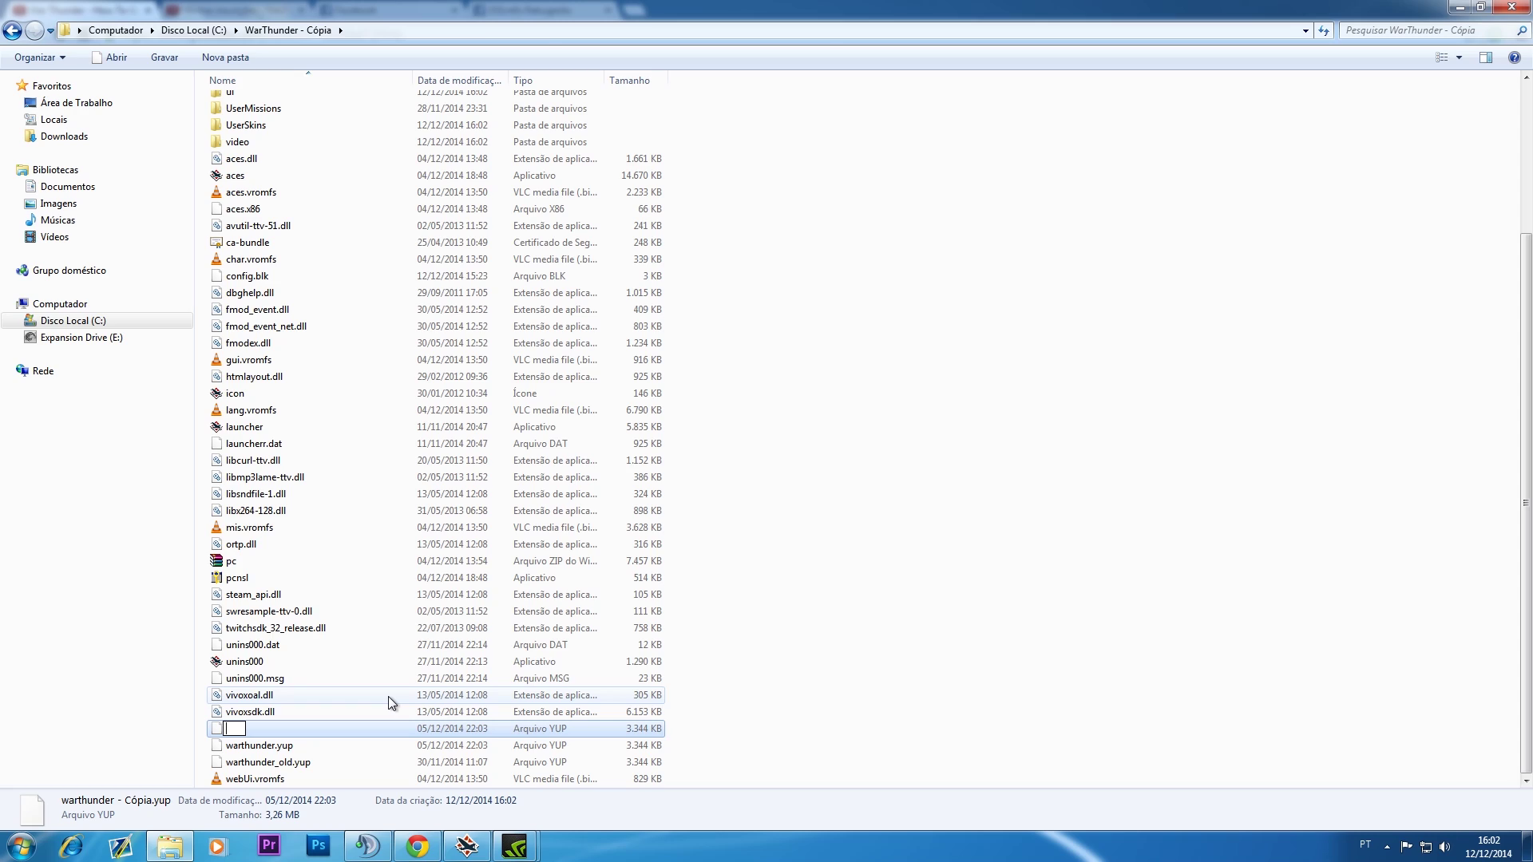
{"action": "type", "text": "matchingdevmode"}
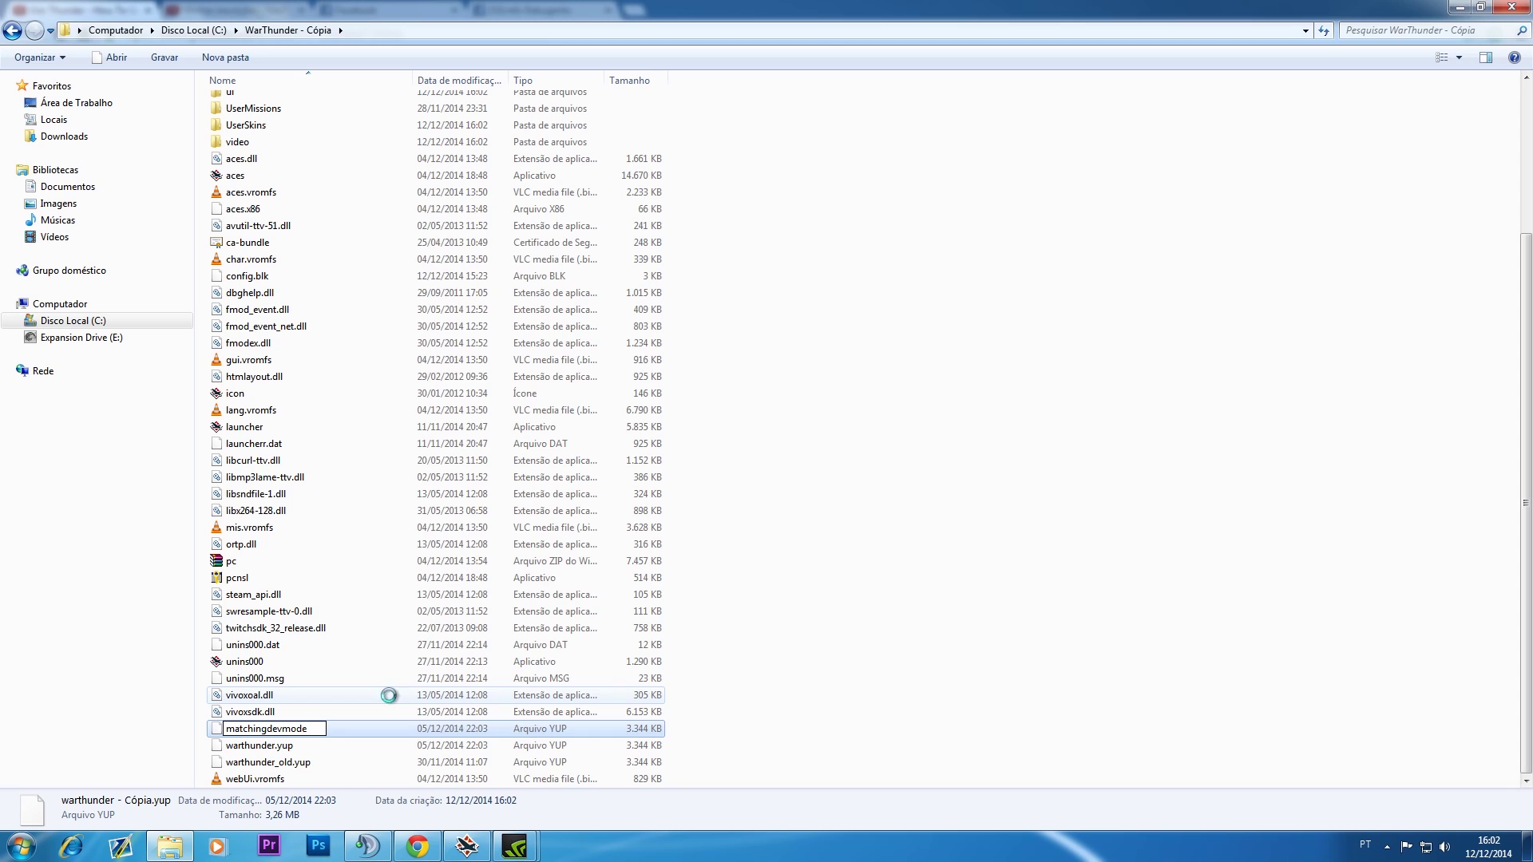
{"action": "key", "text": "Return"}
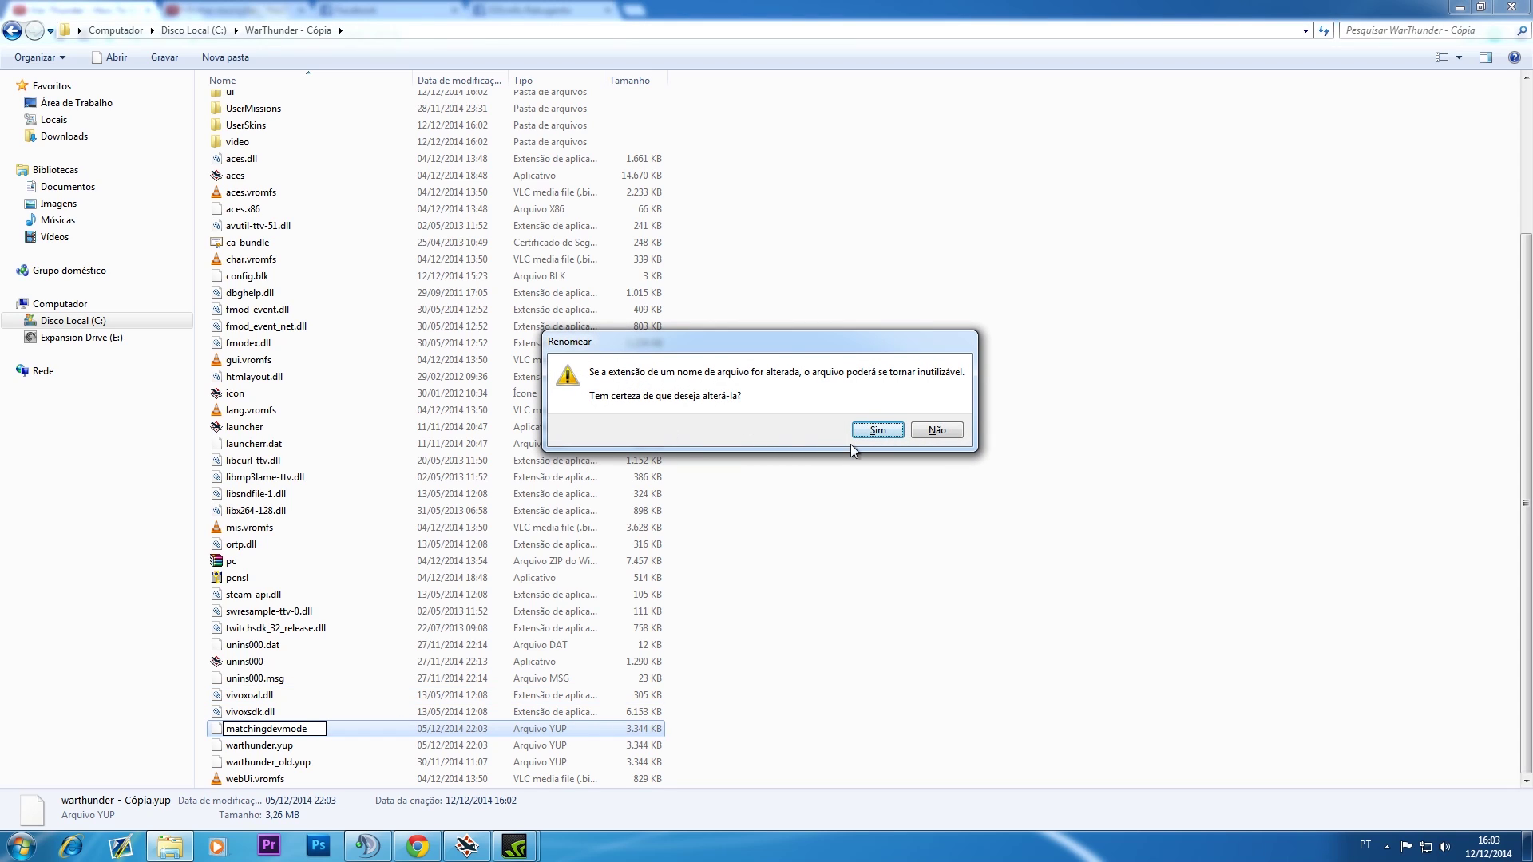
{"action": "left_click", "coordinate": [869, 432]}
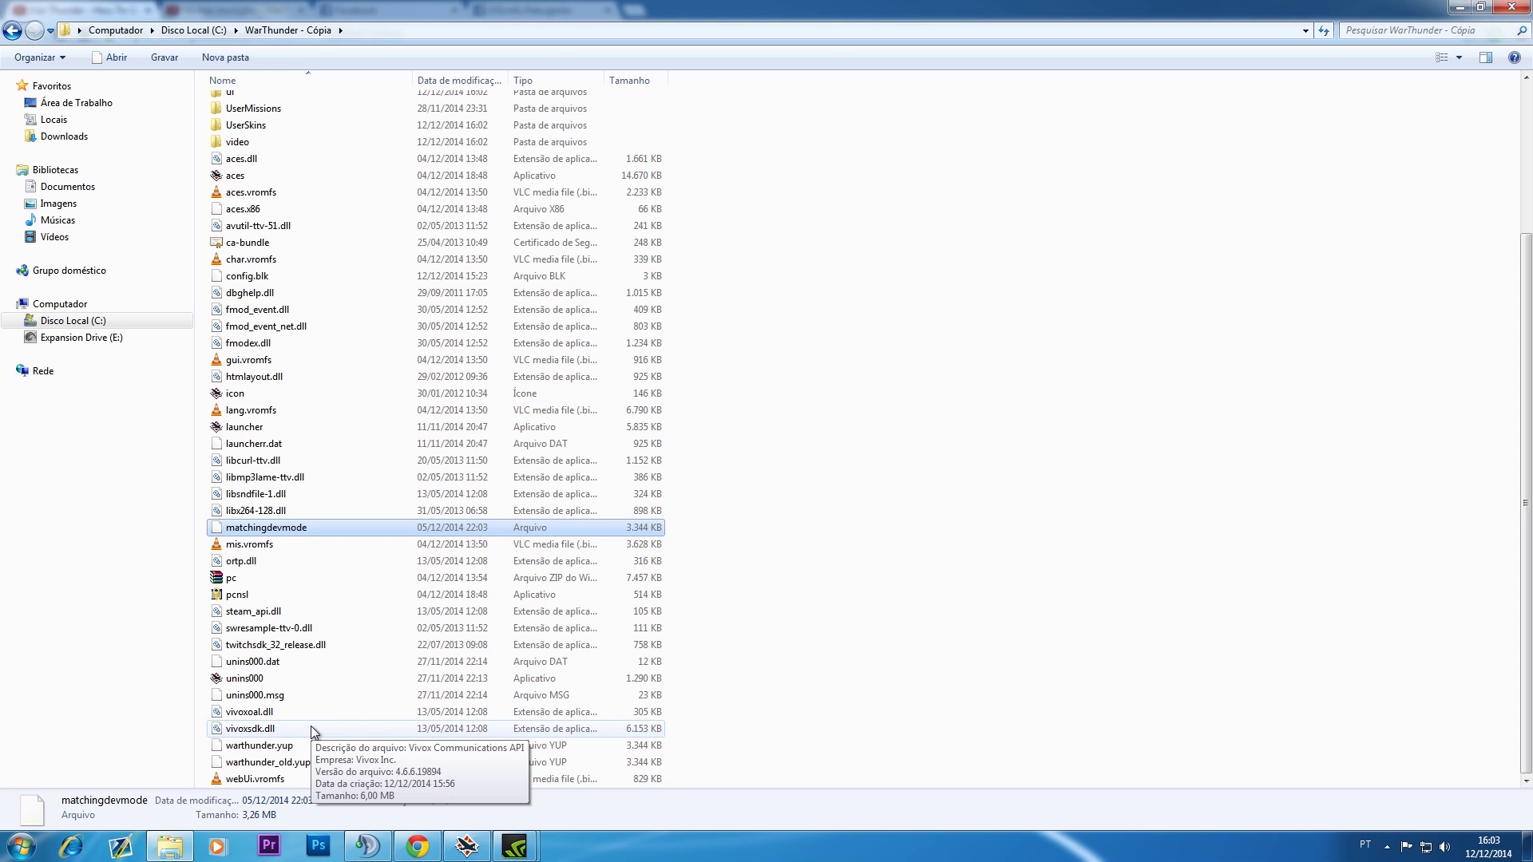
Step: Delete warthunder.yup, warthunder_old.yup and config.blk from the copied folder
{"action": "left_click", "coordinate": [263, 746]}
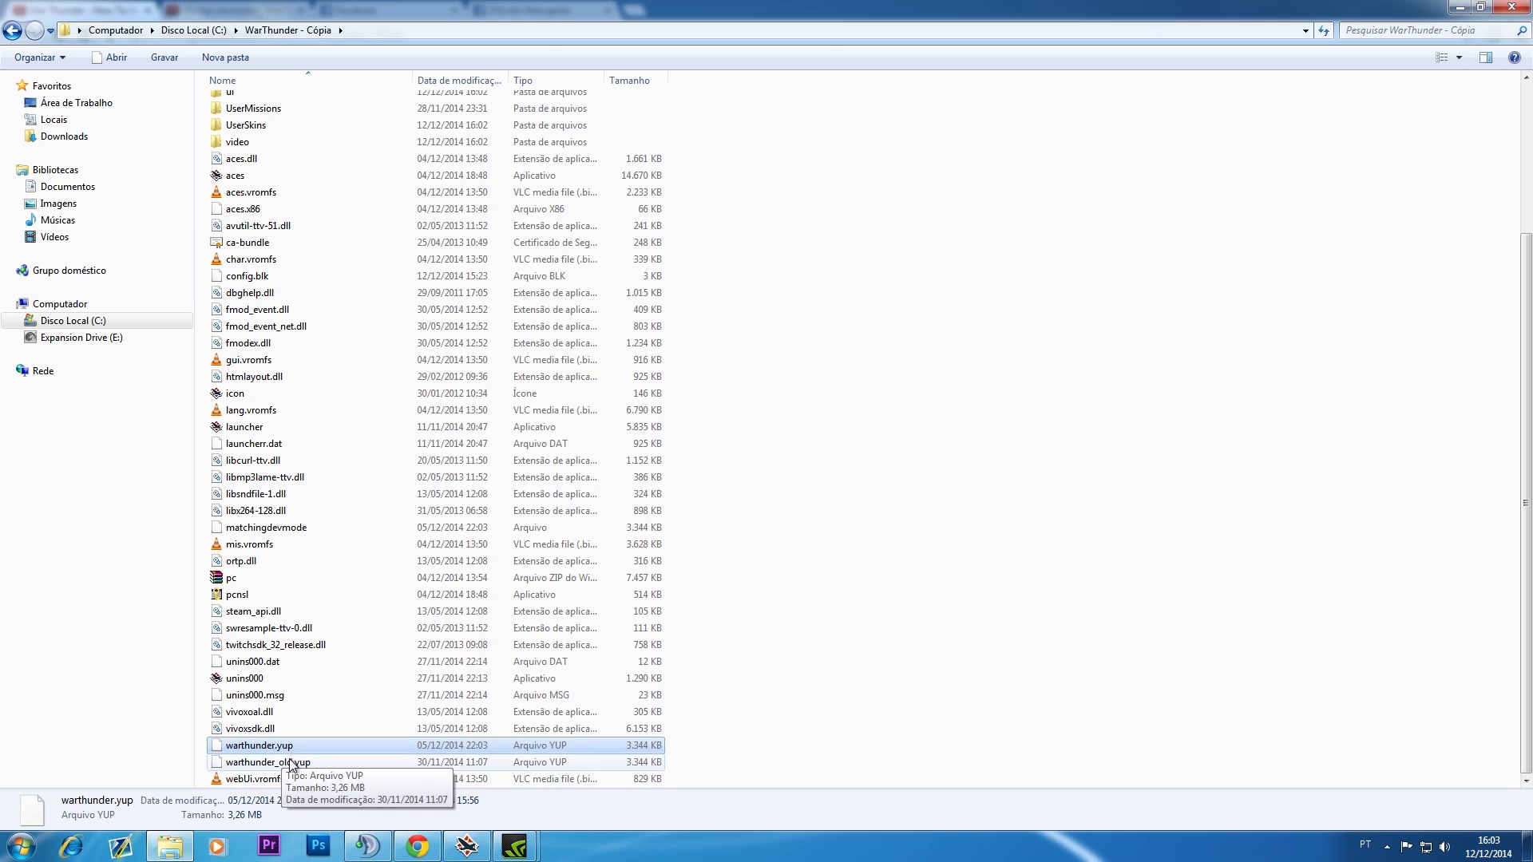
{"action": "left_click", "coordinate": [371, 764], "text": "shift"}
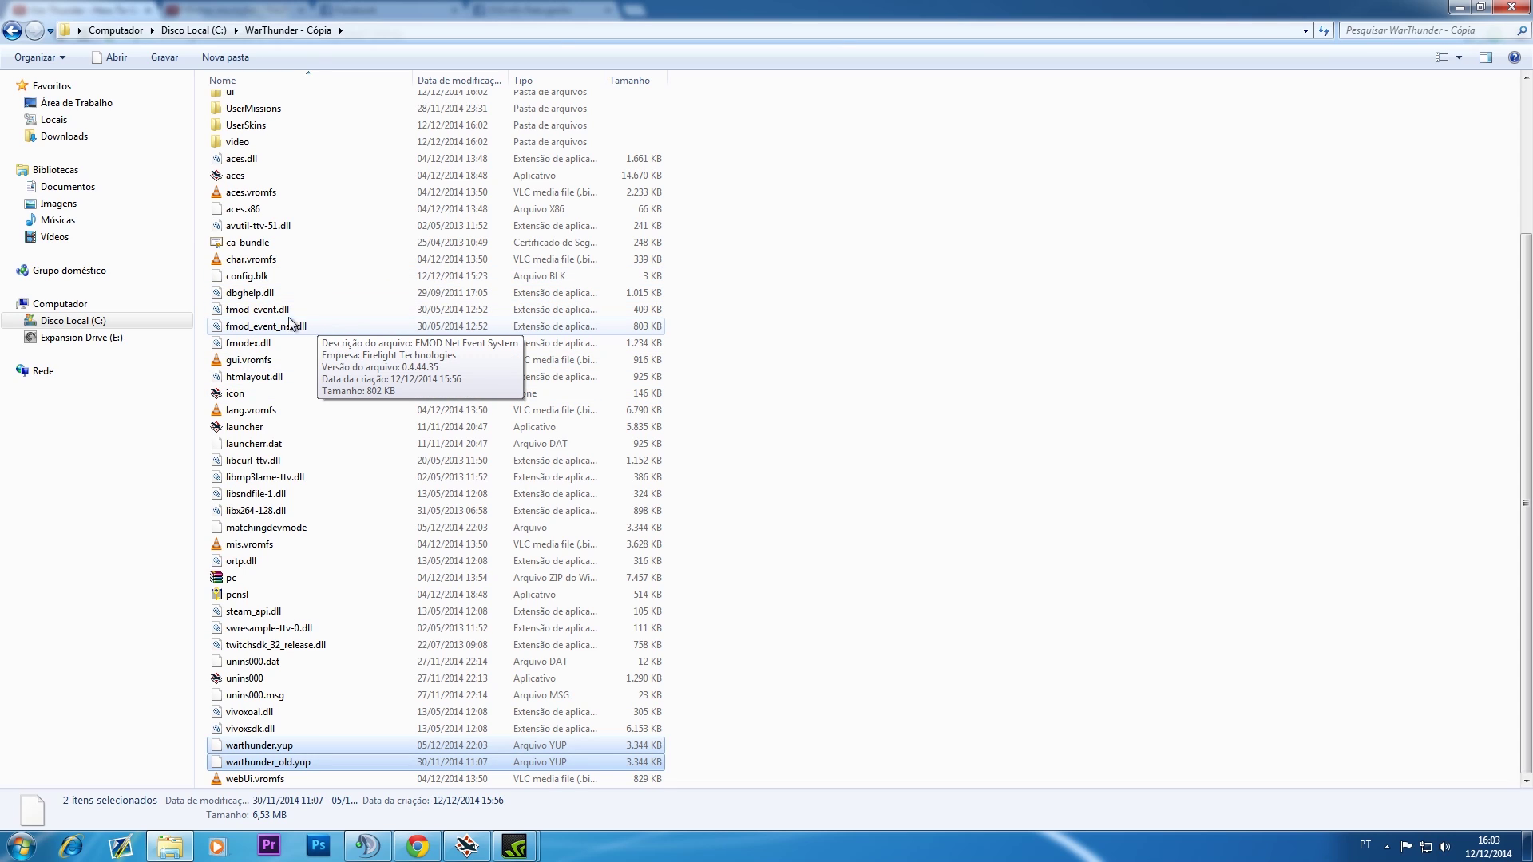
{"action": "left_click", "coordinate": [263, 276], "text": "ctrl"}
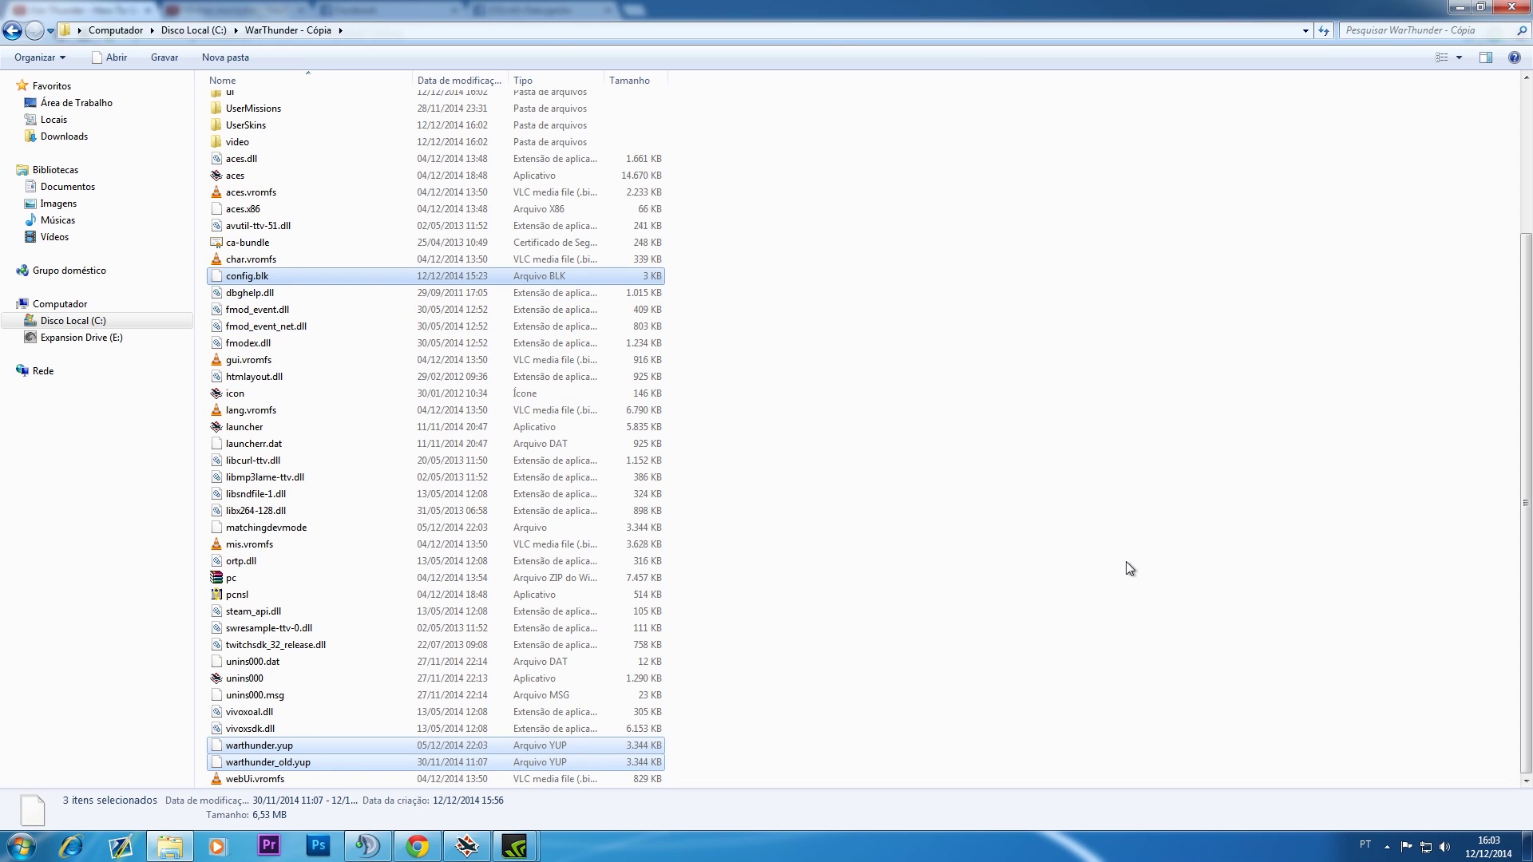
{"action": "key", "text": "Delete"}
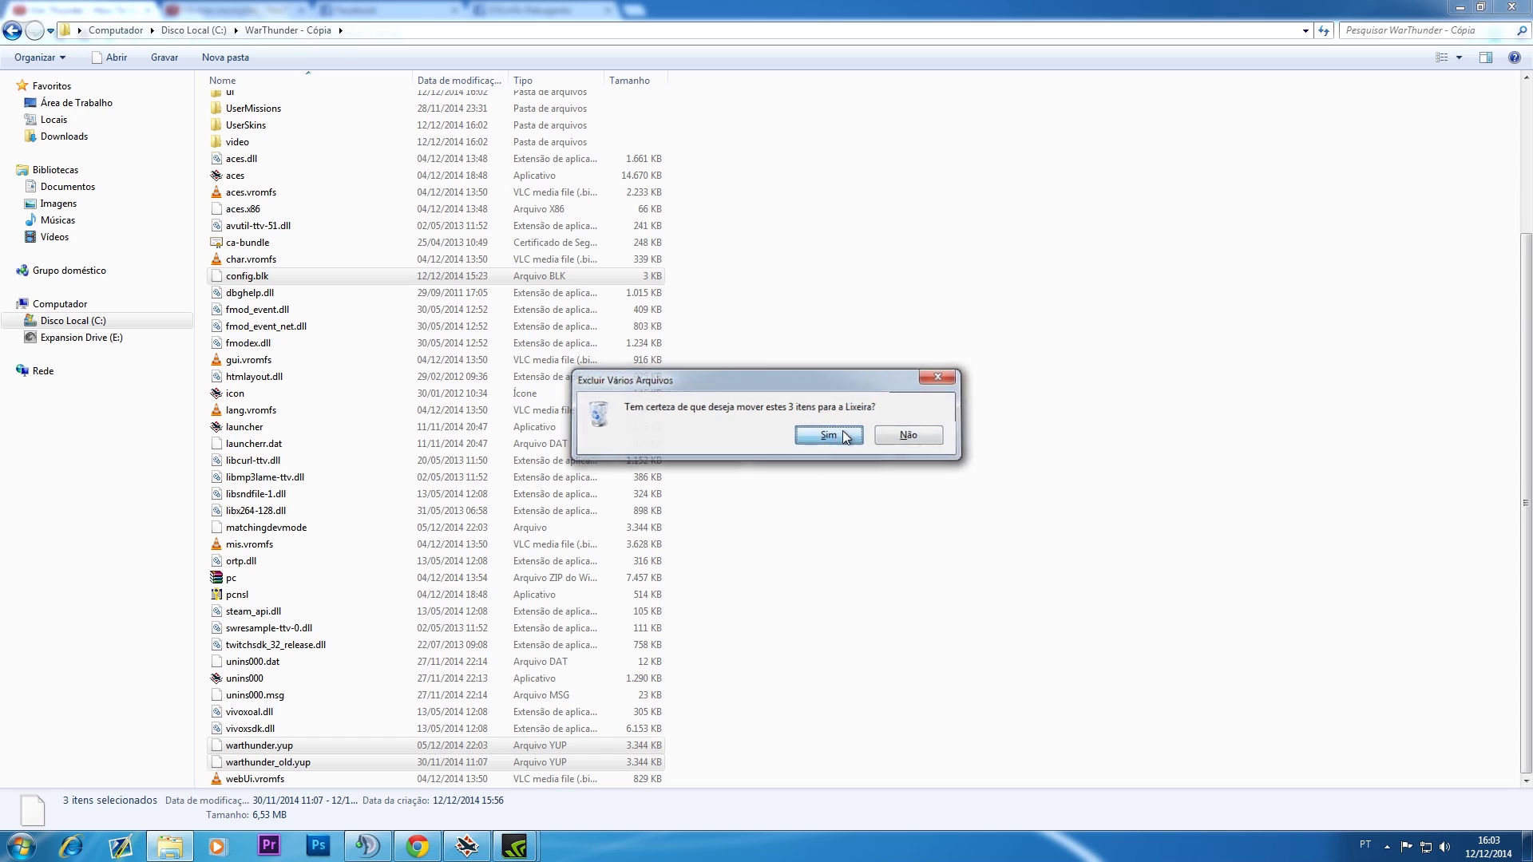
{"action": "left_click", "coordinate": [830, 434]}
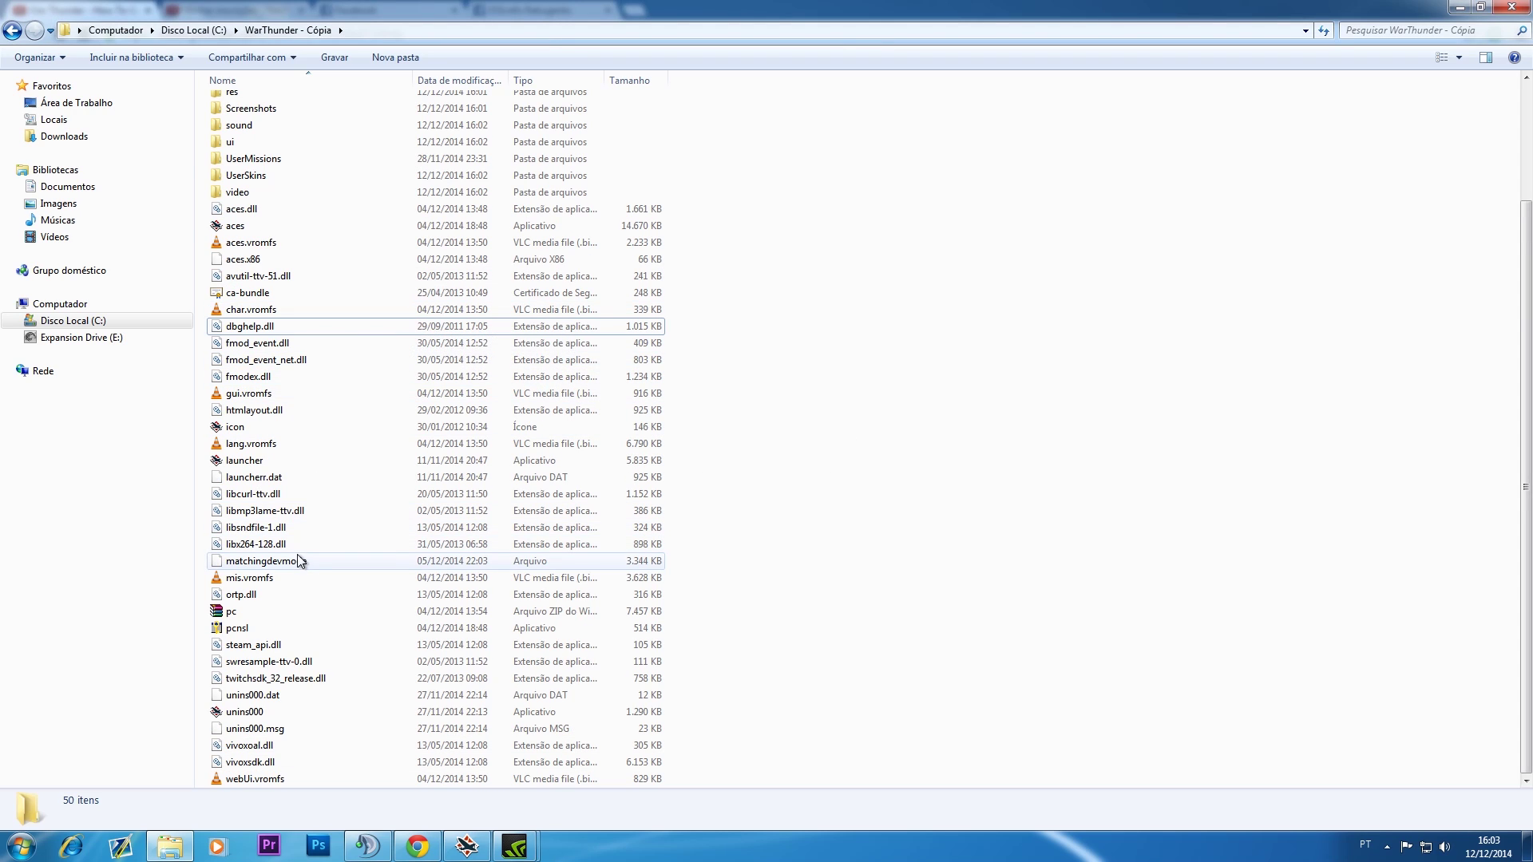
Step: Run the launcher from the copied folder and allow it through the Windows firewall on private networks
{"action": "double_click", "coordinate": [257, 461]}
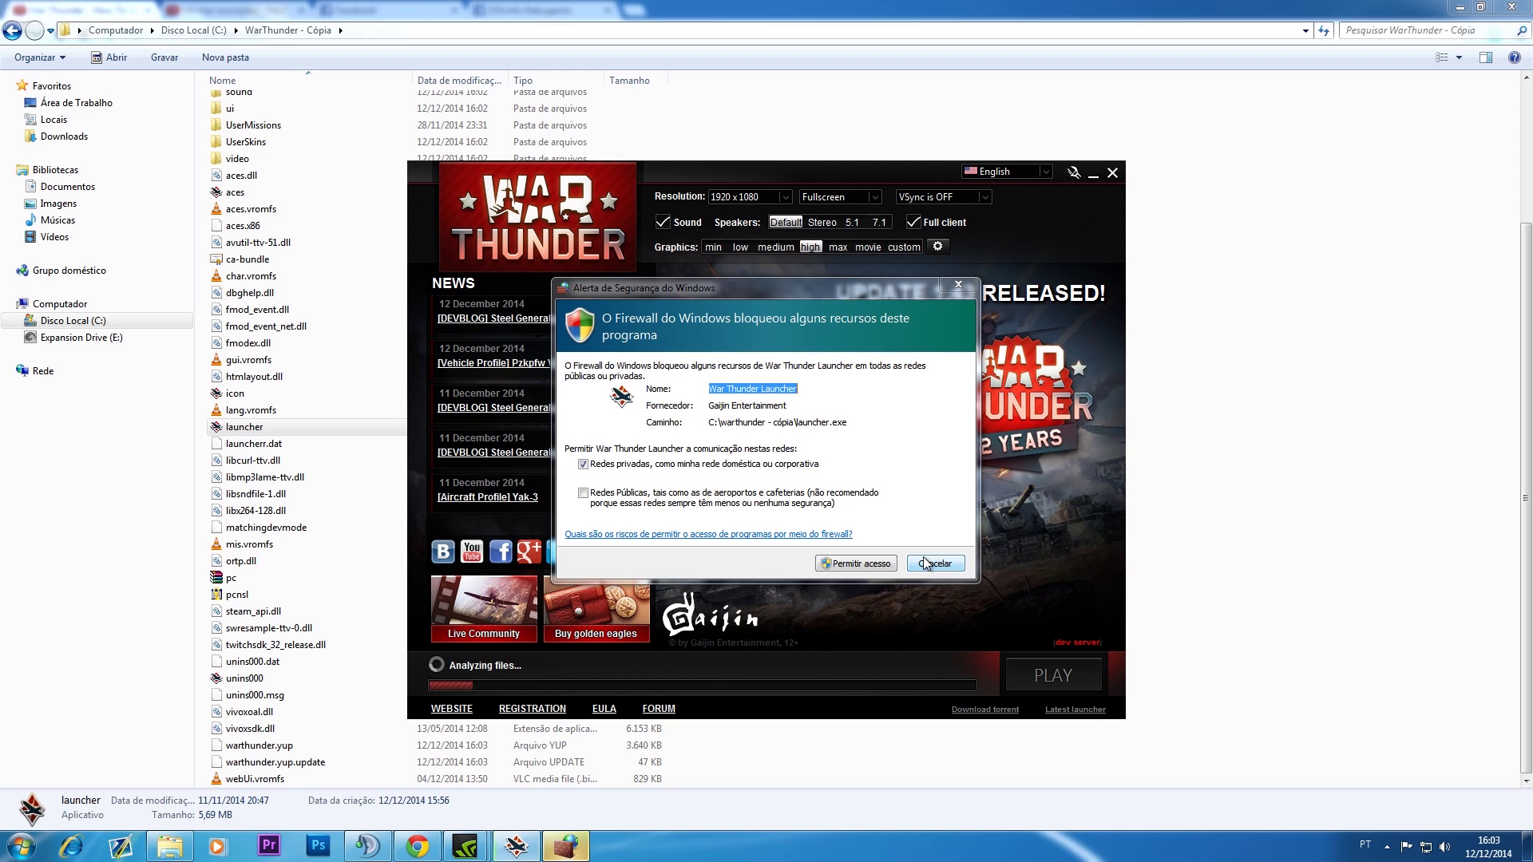
{"action": "left_click", "coordinate": [901, 572]}
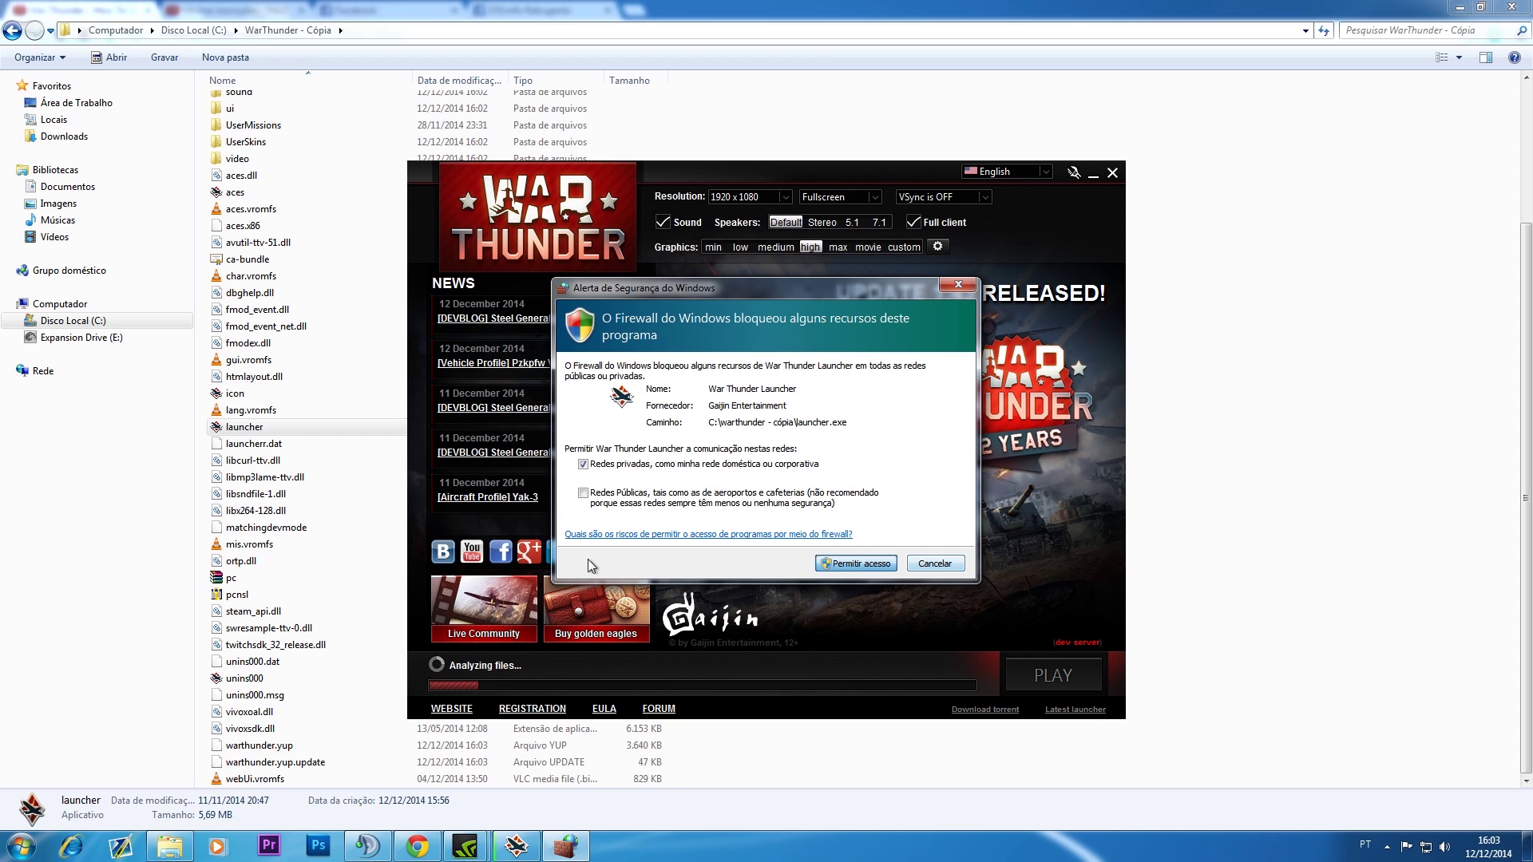
{"action": "key", "text": "Return"}
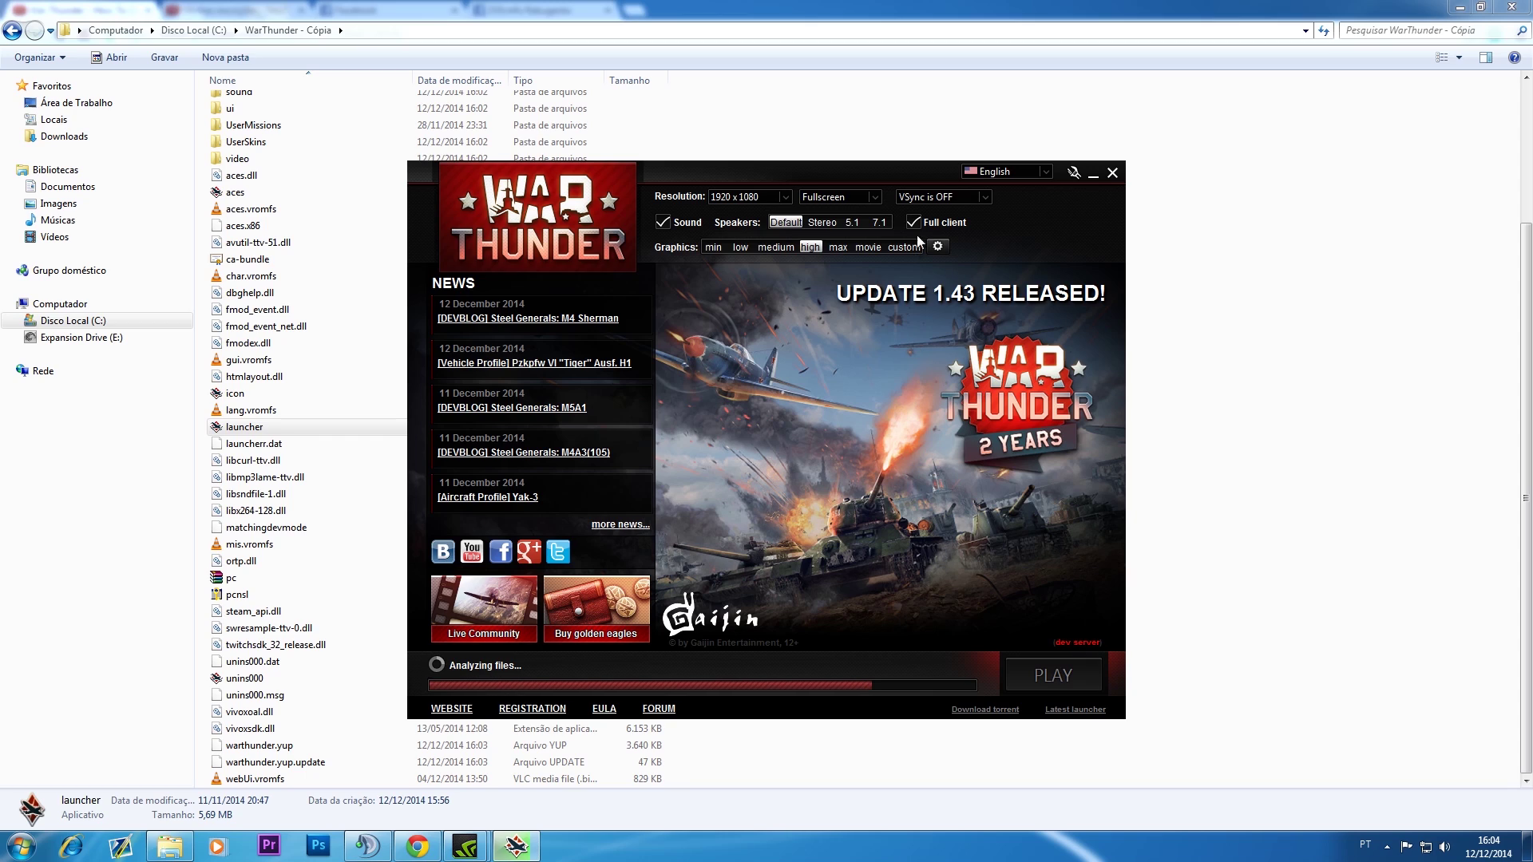
Step: Review the launcher's advanced graphics settings and available server options, and close the launcher
{"action": "left_click", "coordinate": [940, 249]}
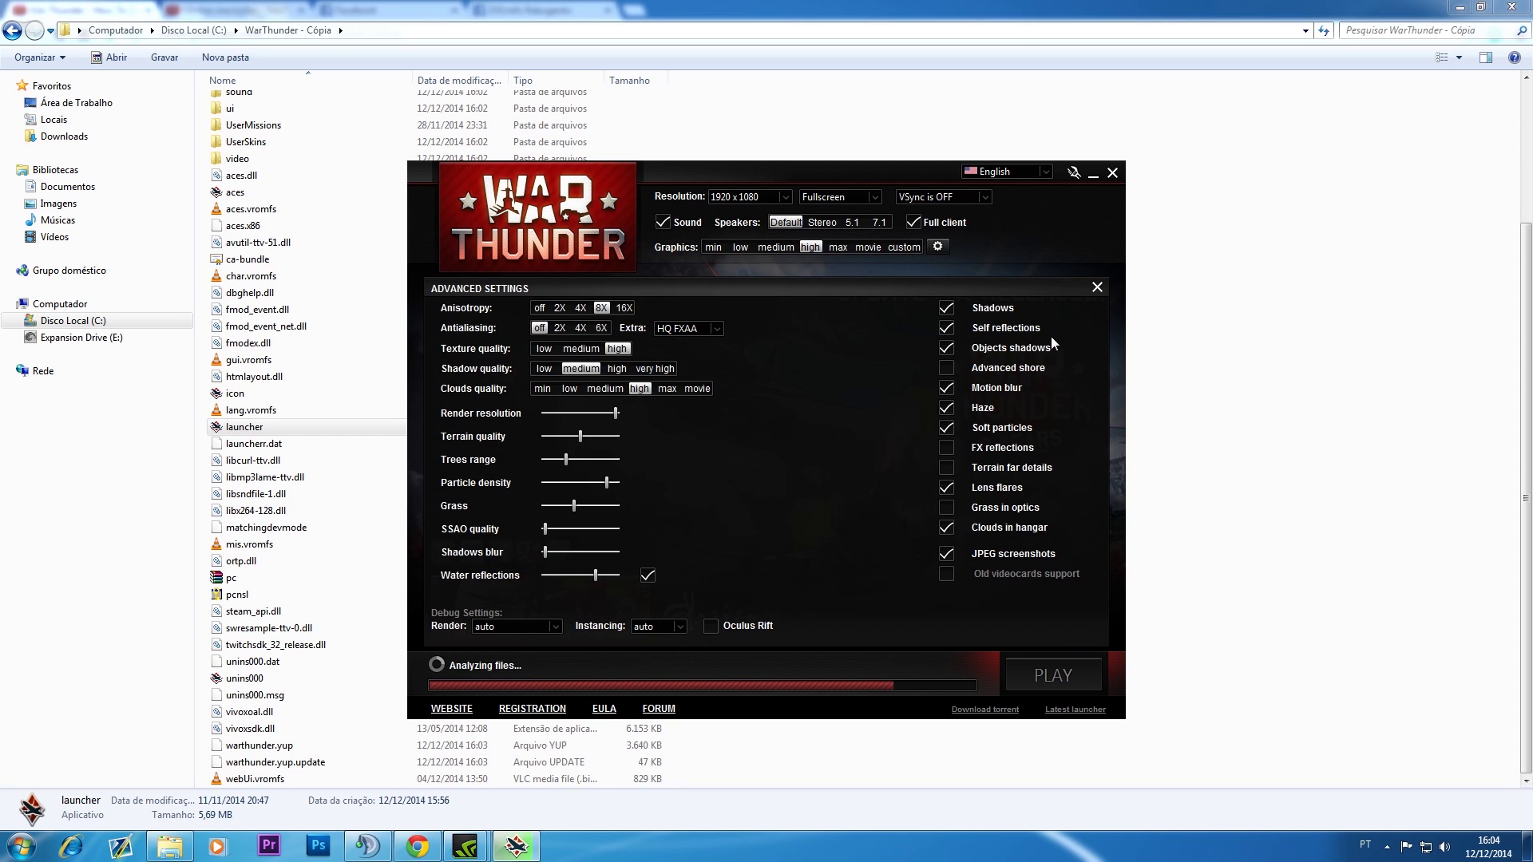
{"action": "left_click", "coordinate": [935, 248]}
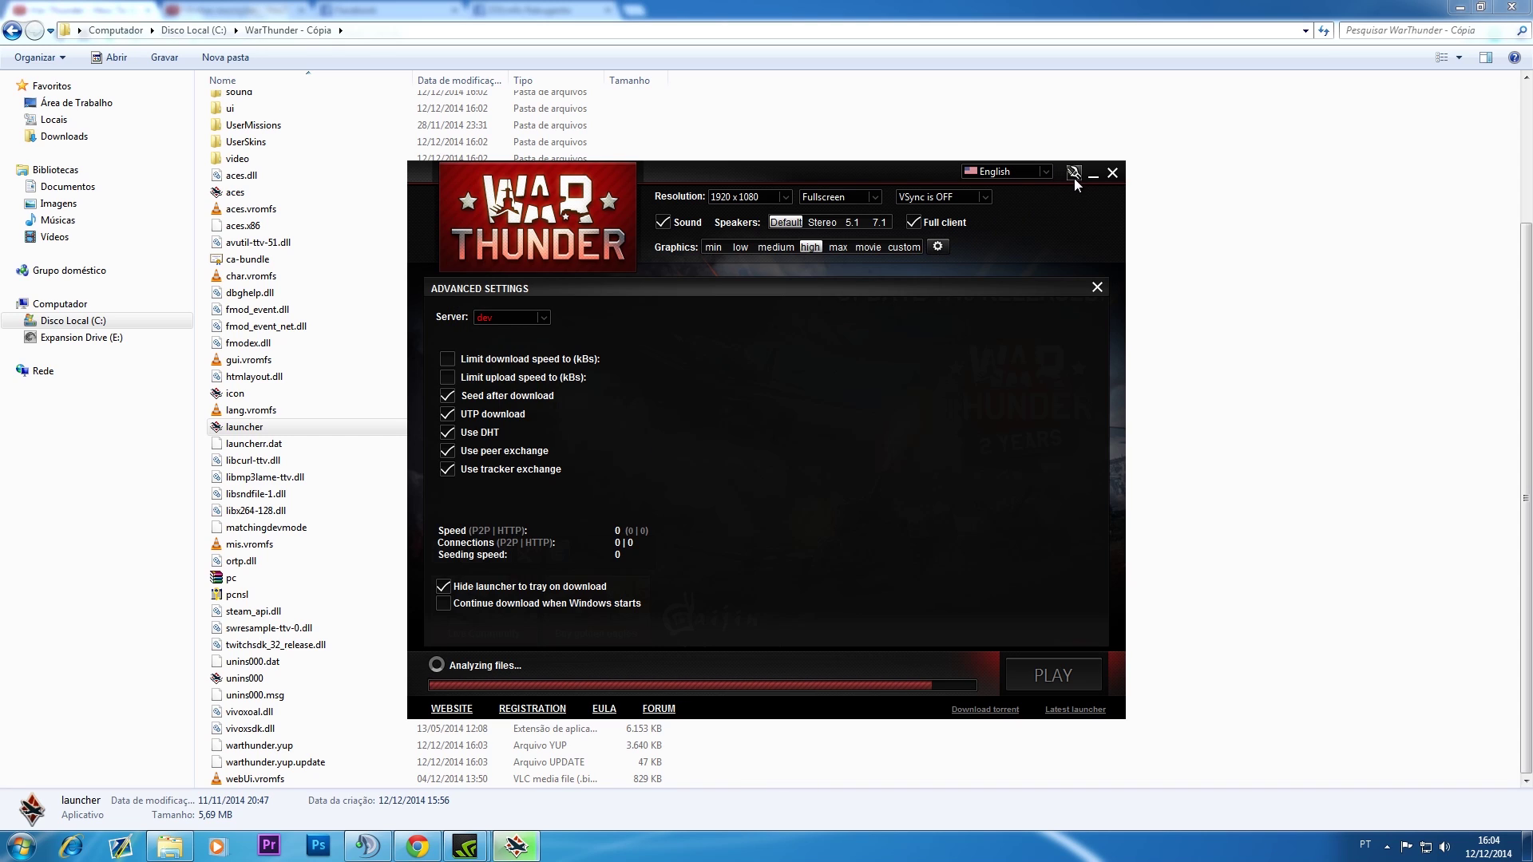
{"action": "left_click", "coordinate": [547, 319]}
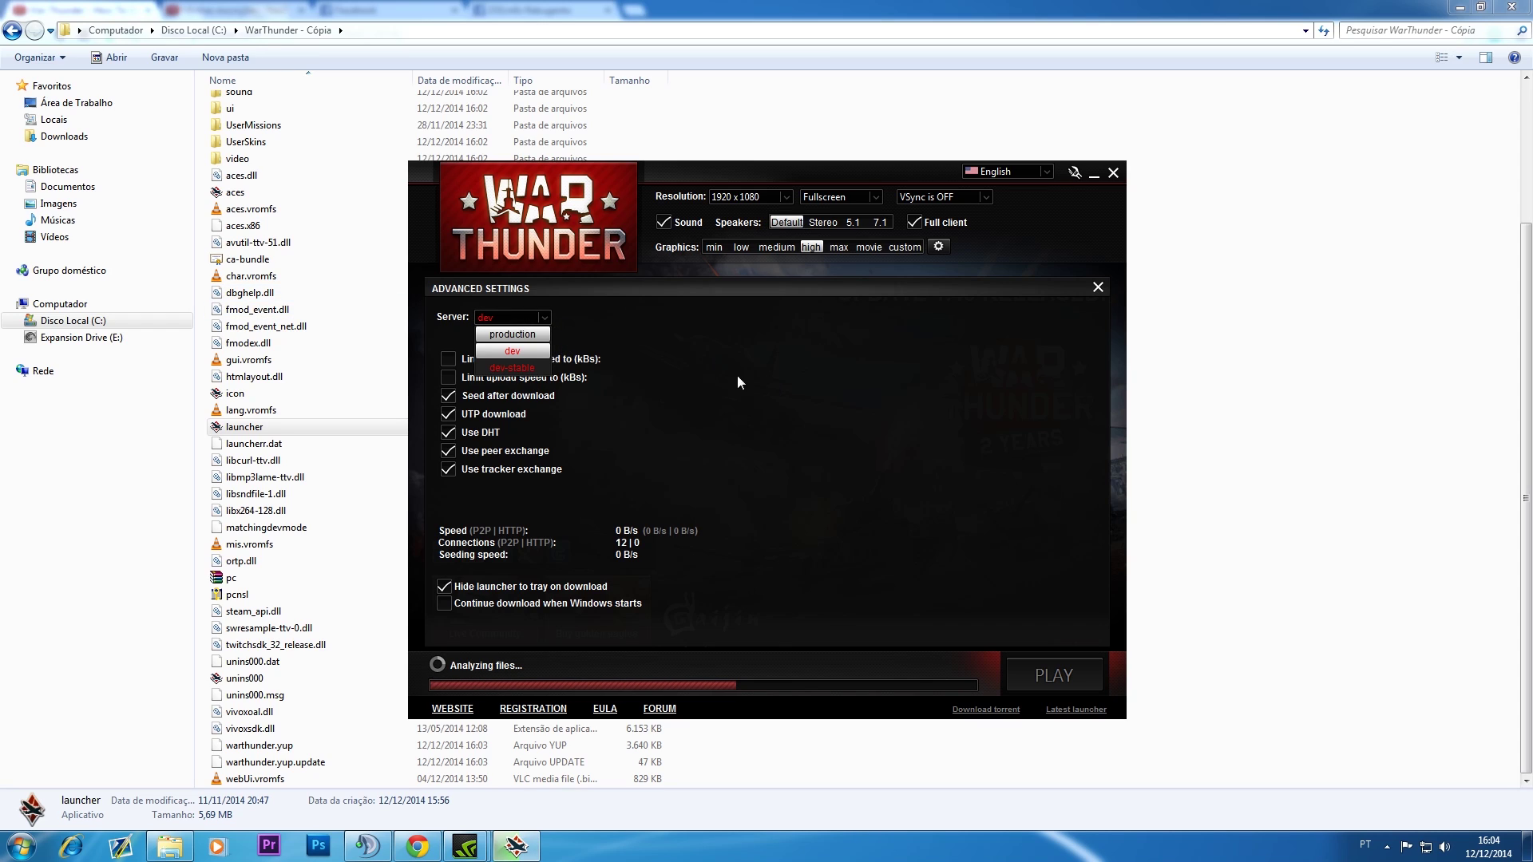
{"action": "left_click", "coordinate": [465, 324]}
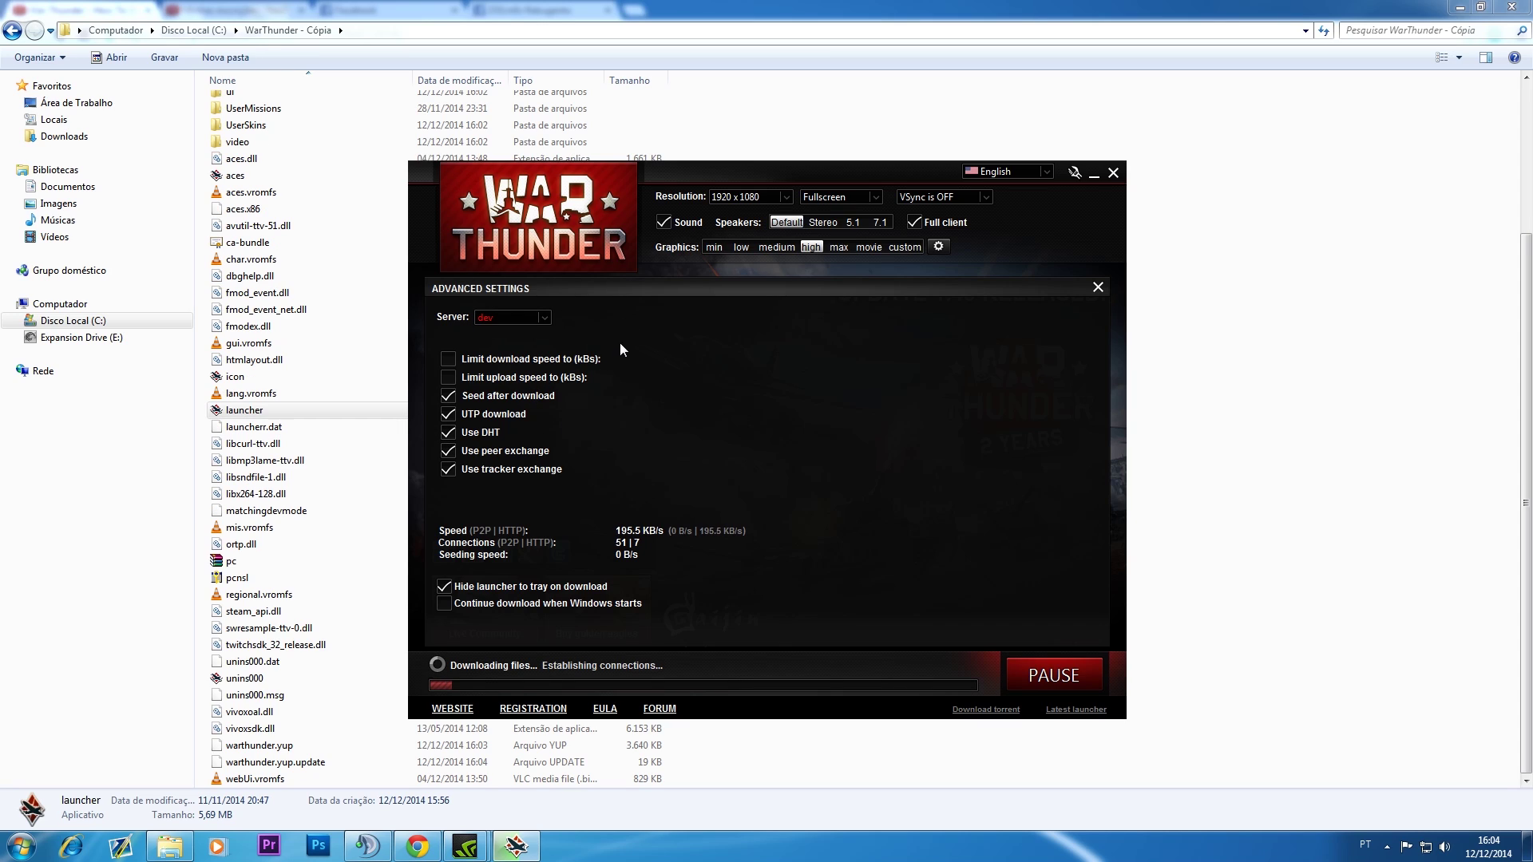
{"action": "left_click", "coordinate": [545, 319]}
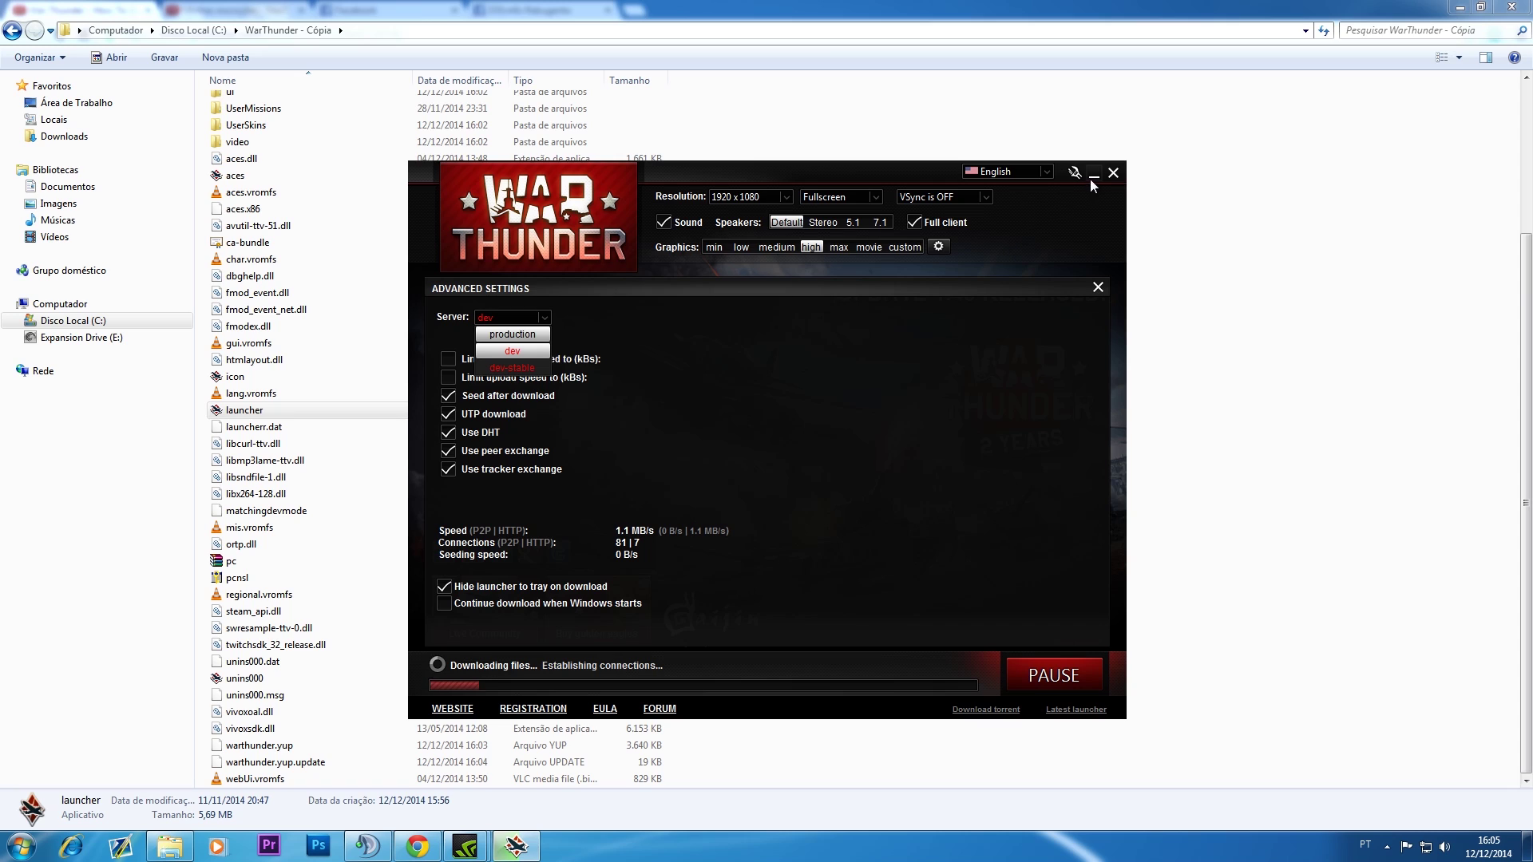
{"action": "left_click", "coordinate": [1112, 173]}
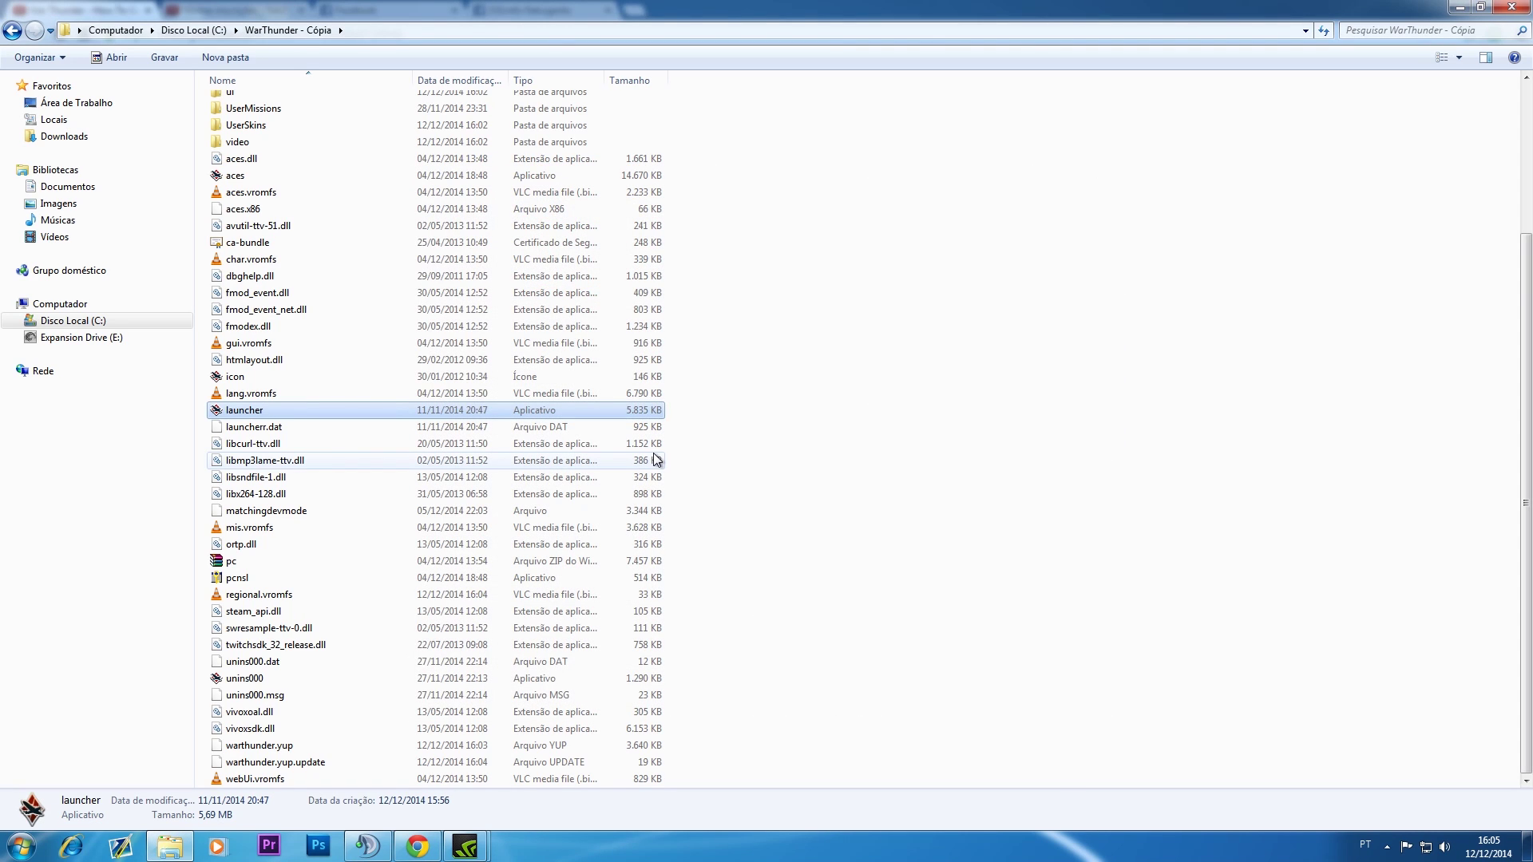
{"action": "mouse_move", "coordinate": [378, 851]}
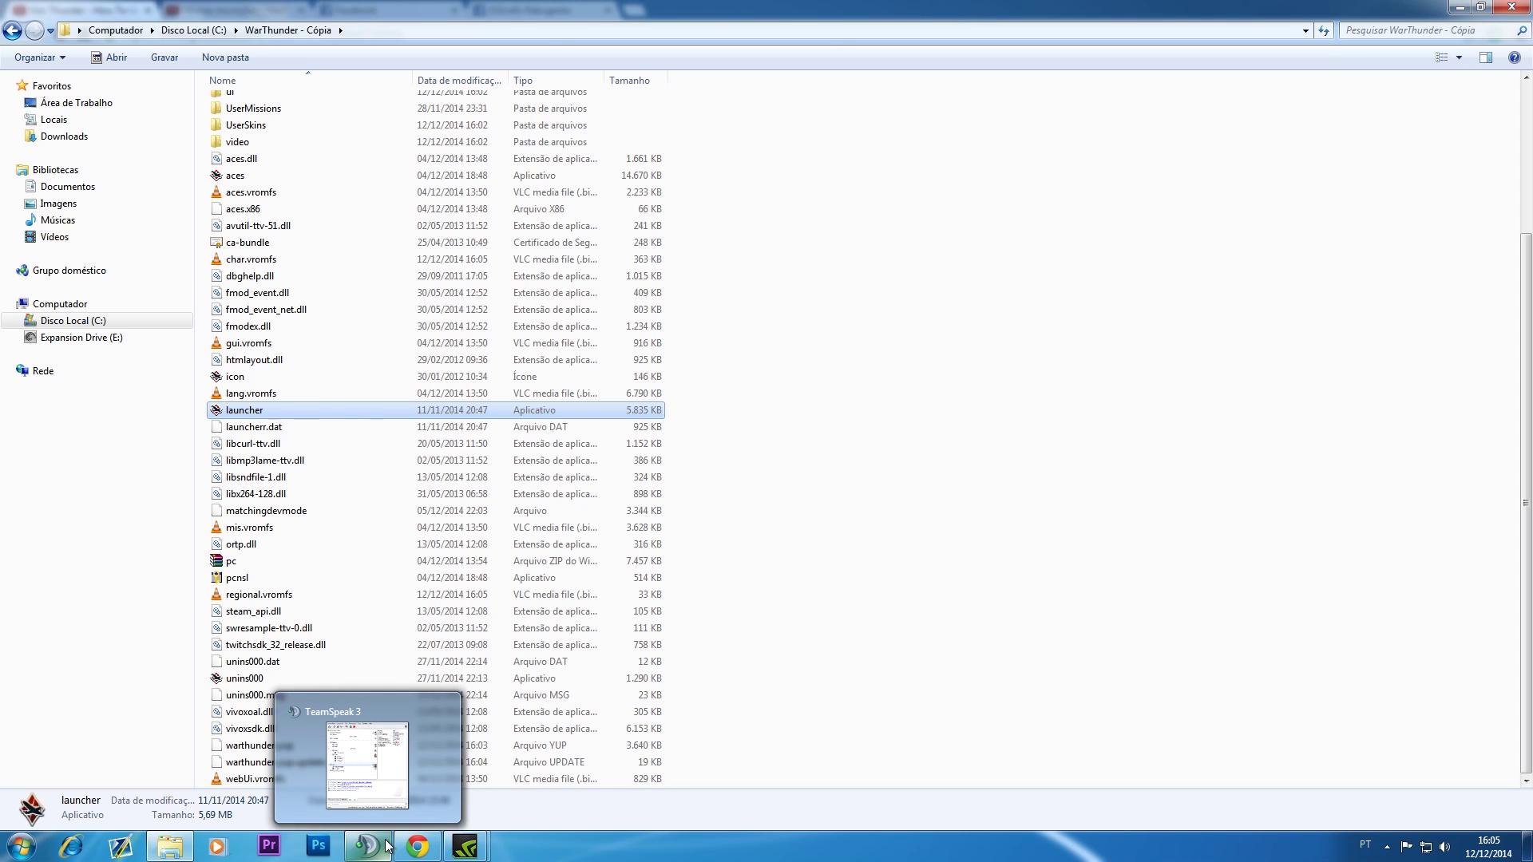
{"action": "scroll", "coordinate": [446, 435], "scroll_direction": "up", "scroll_amount": 4}
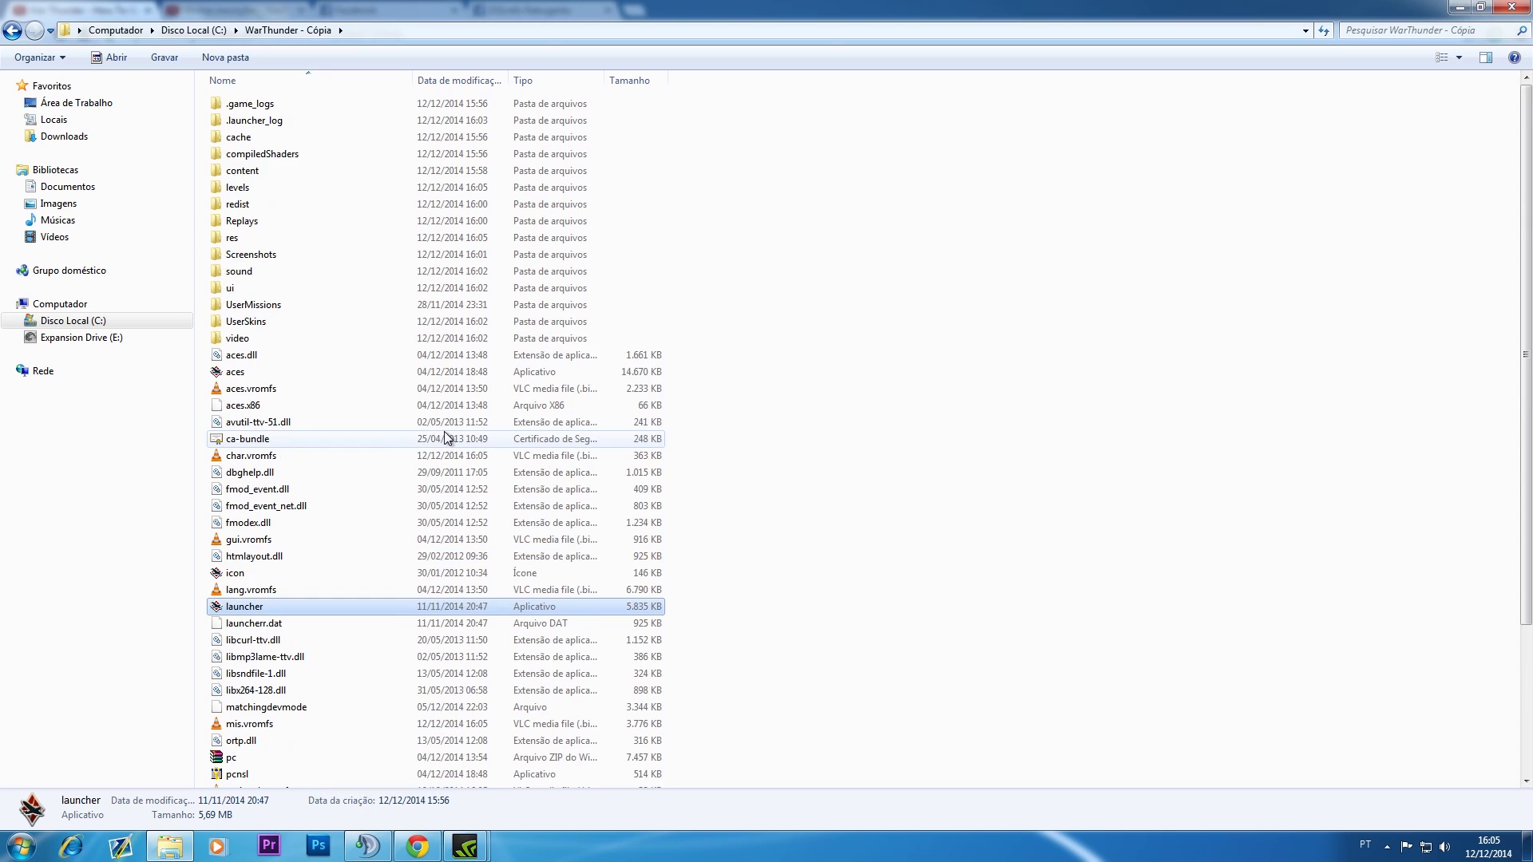
{"action": "scroll", "coordinate": [445, 439], "scroll_direction": "down", "scroll_amount": 4}
{"action": "scroll", "coordinate": [447, 439], "scroll_direction": "up", "scroll_amount": 4}
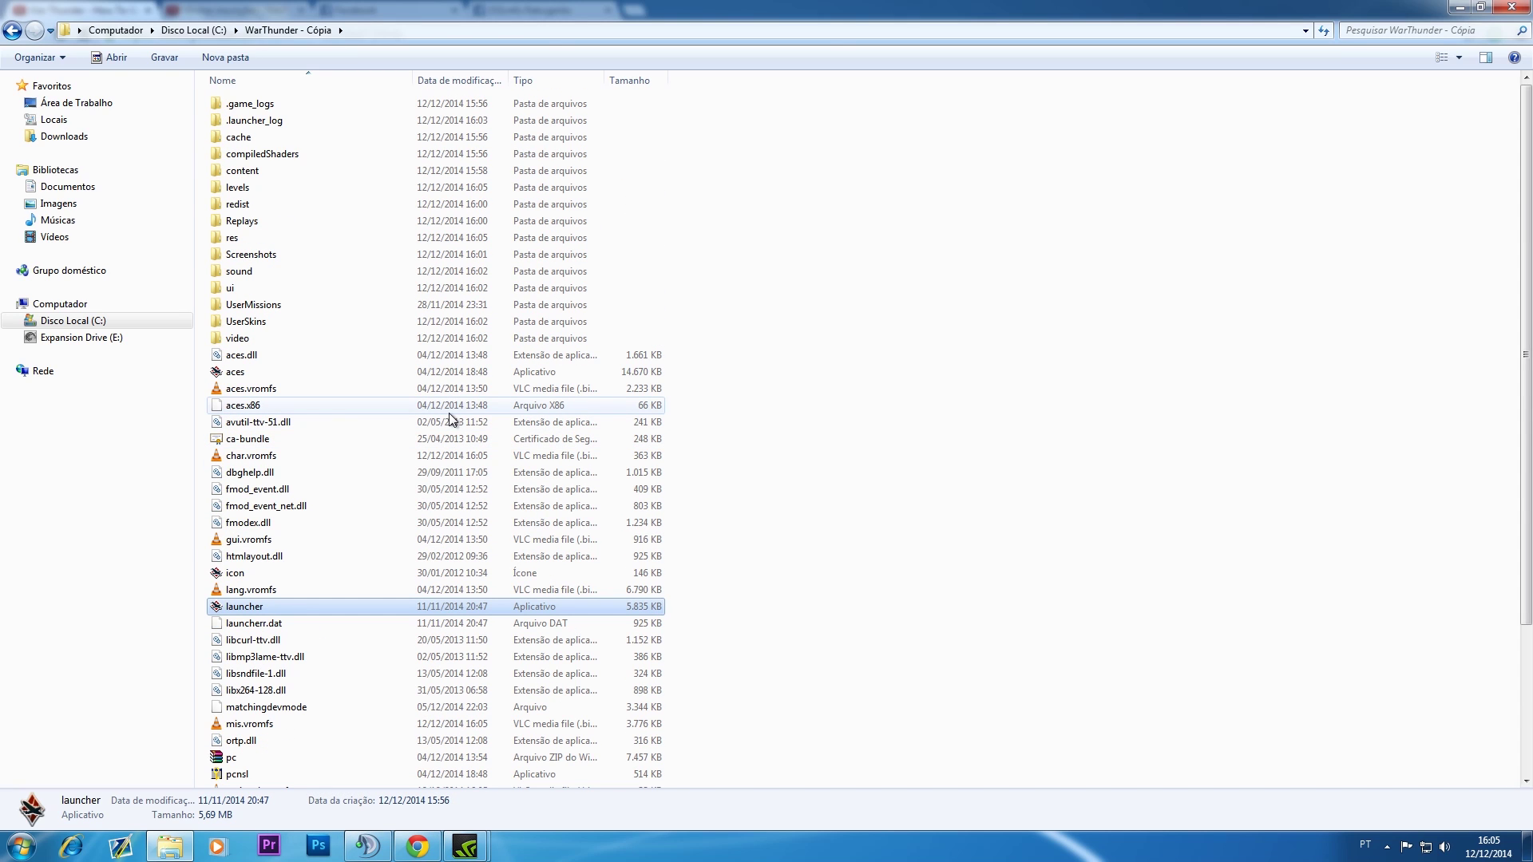